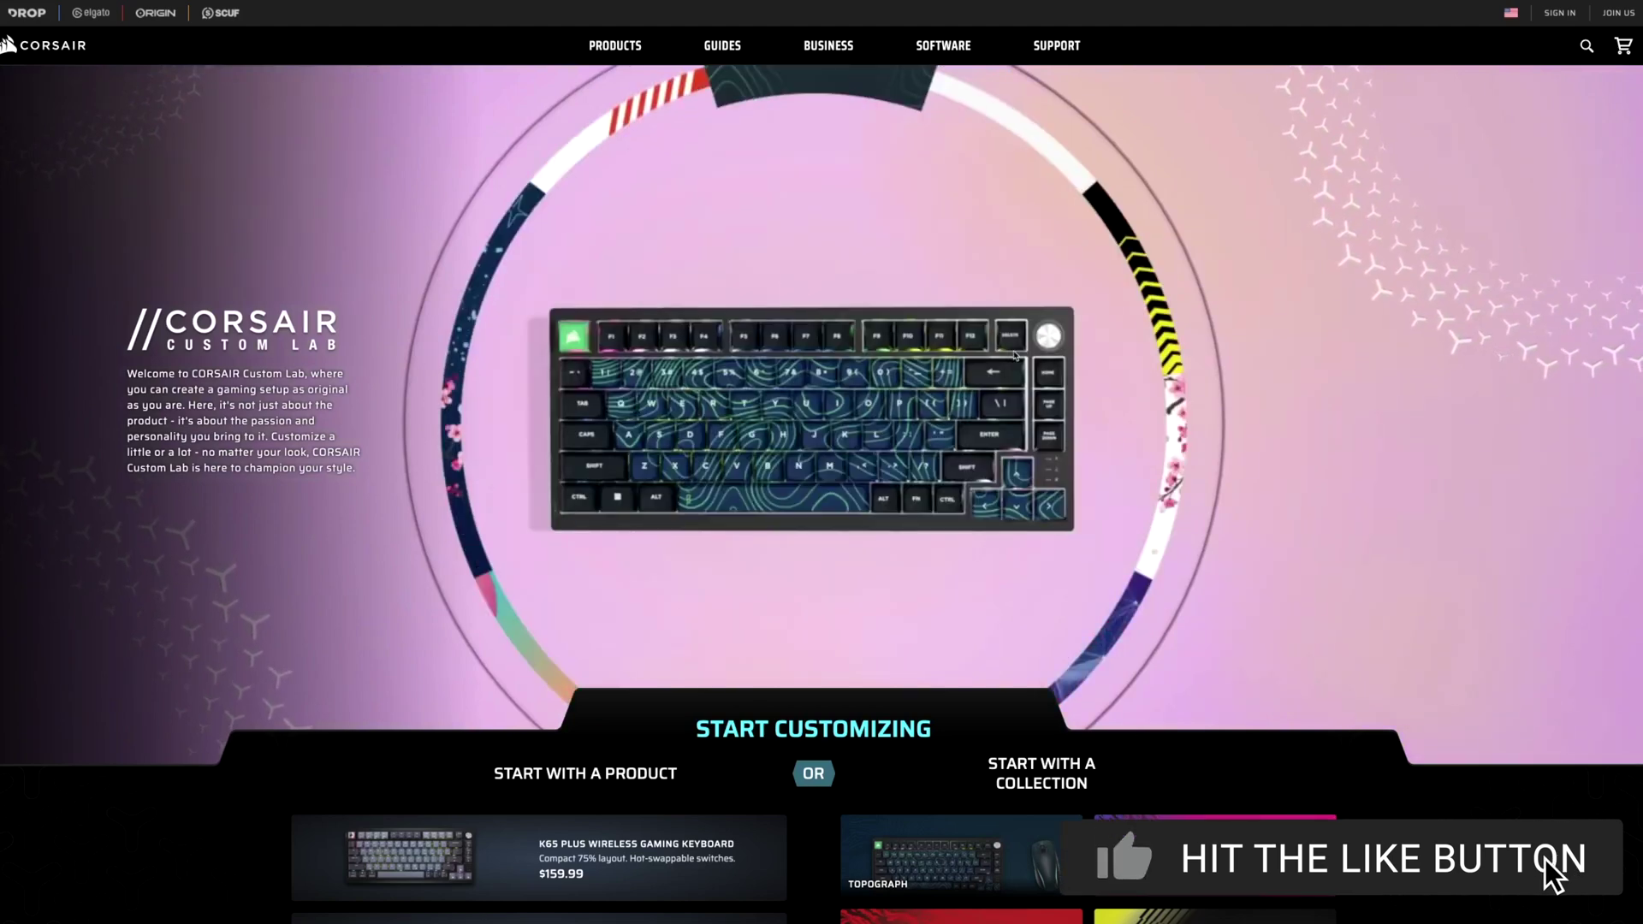
- Open the K65 Plus keyboard builder and give the keyboard a white frame
{"action": "scroll", "coordinate": [1035, 371], "scroll_direction": "down", "scroll_amount": 1}
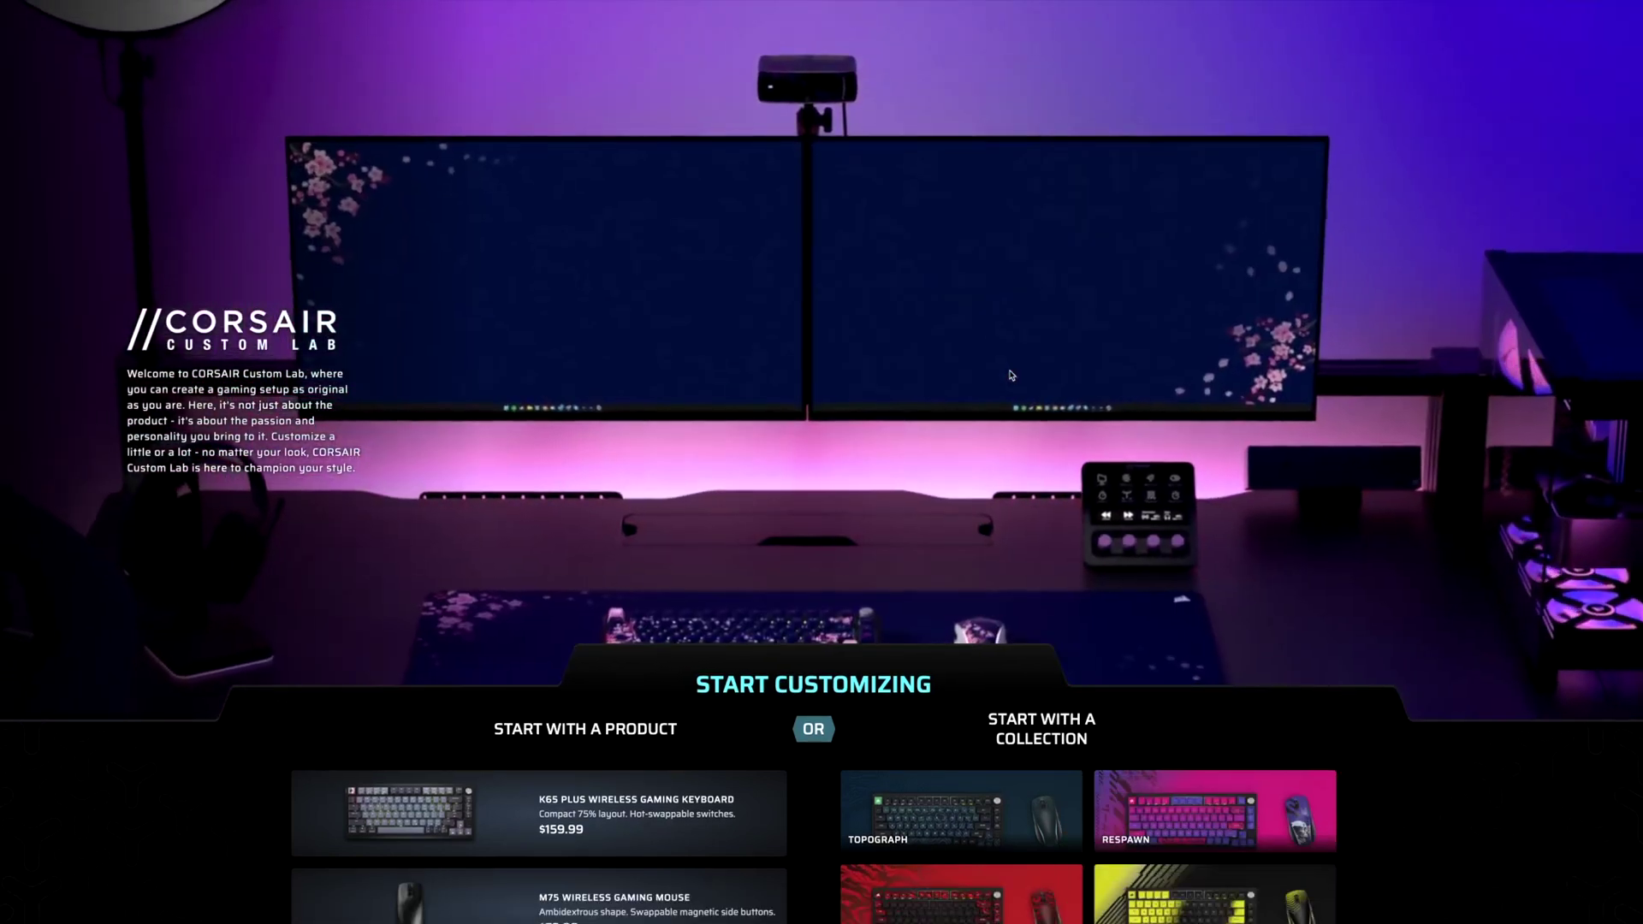
{"action": "scroll", "coordinate": [1021, 372], "scroll_direction": "up", "scroll_amount": 1}
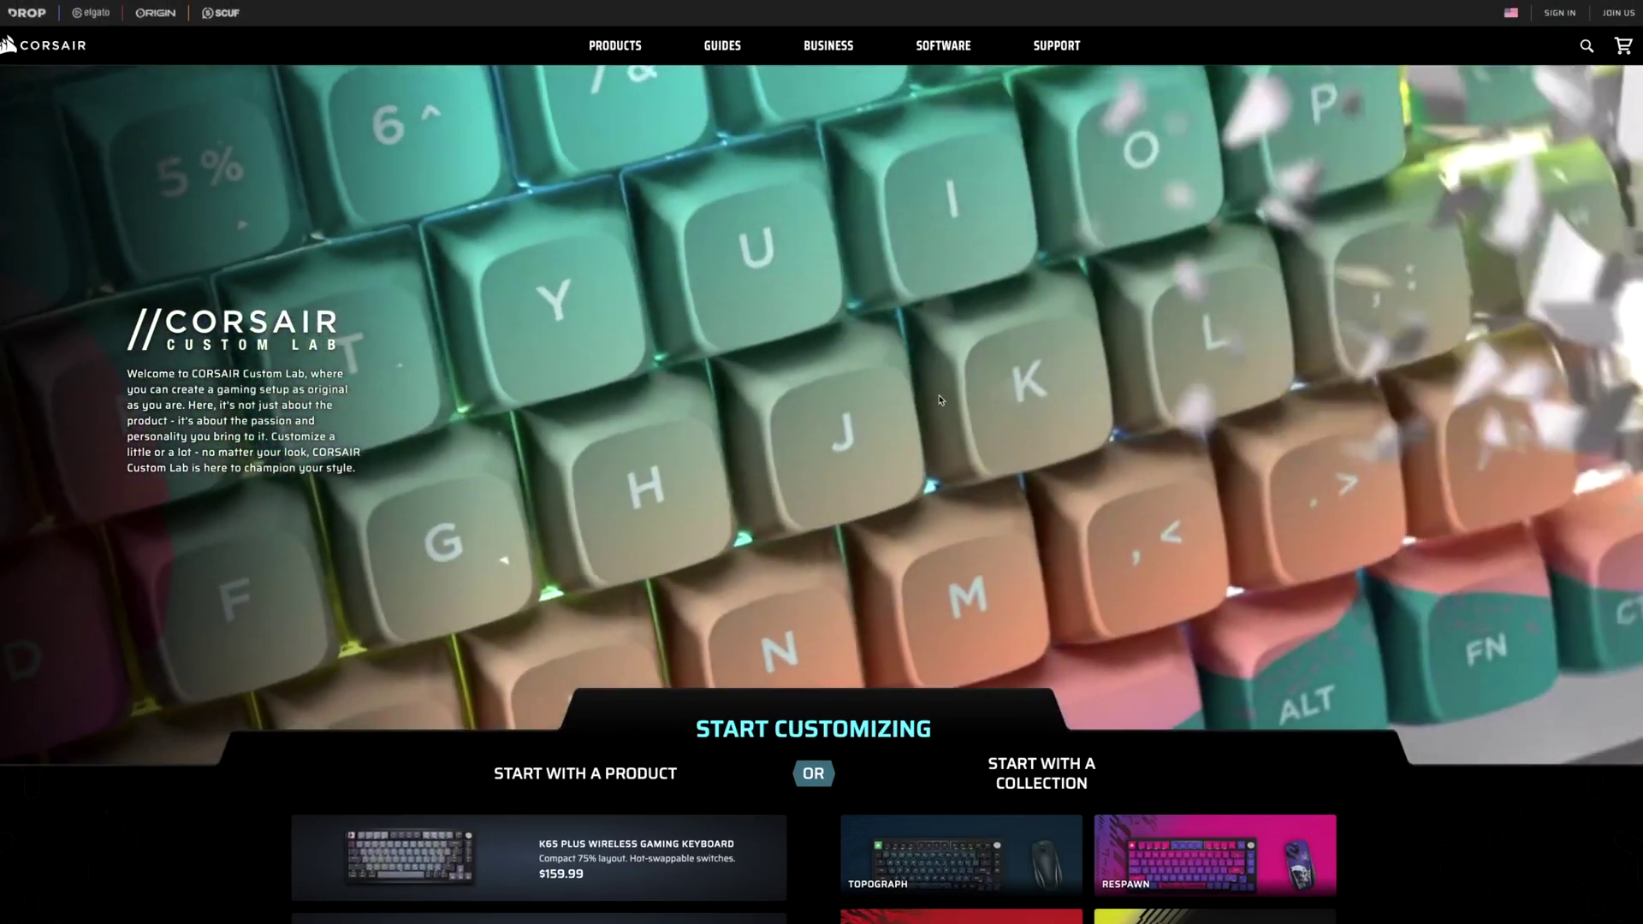
{"action": "scroll", "coordinate": [934, 389], "scroll_direction": "down", "scroll_amount": 5}
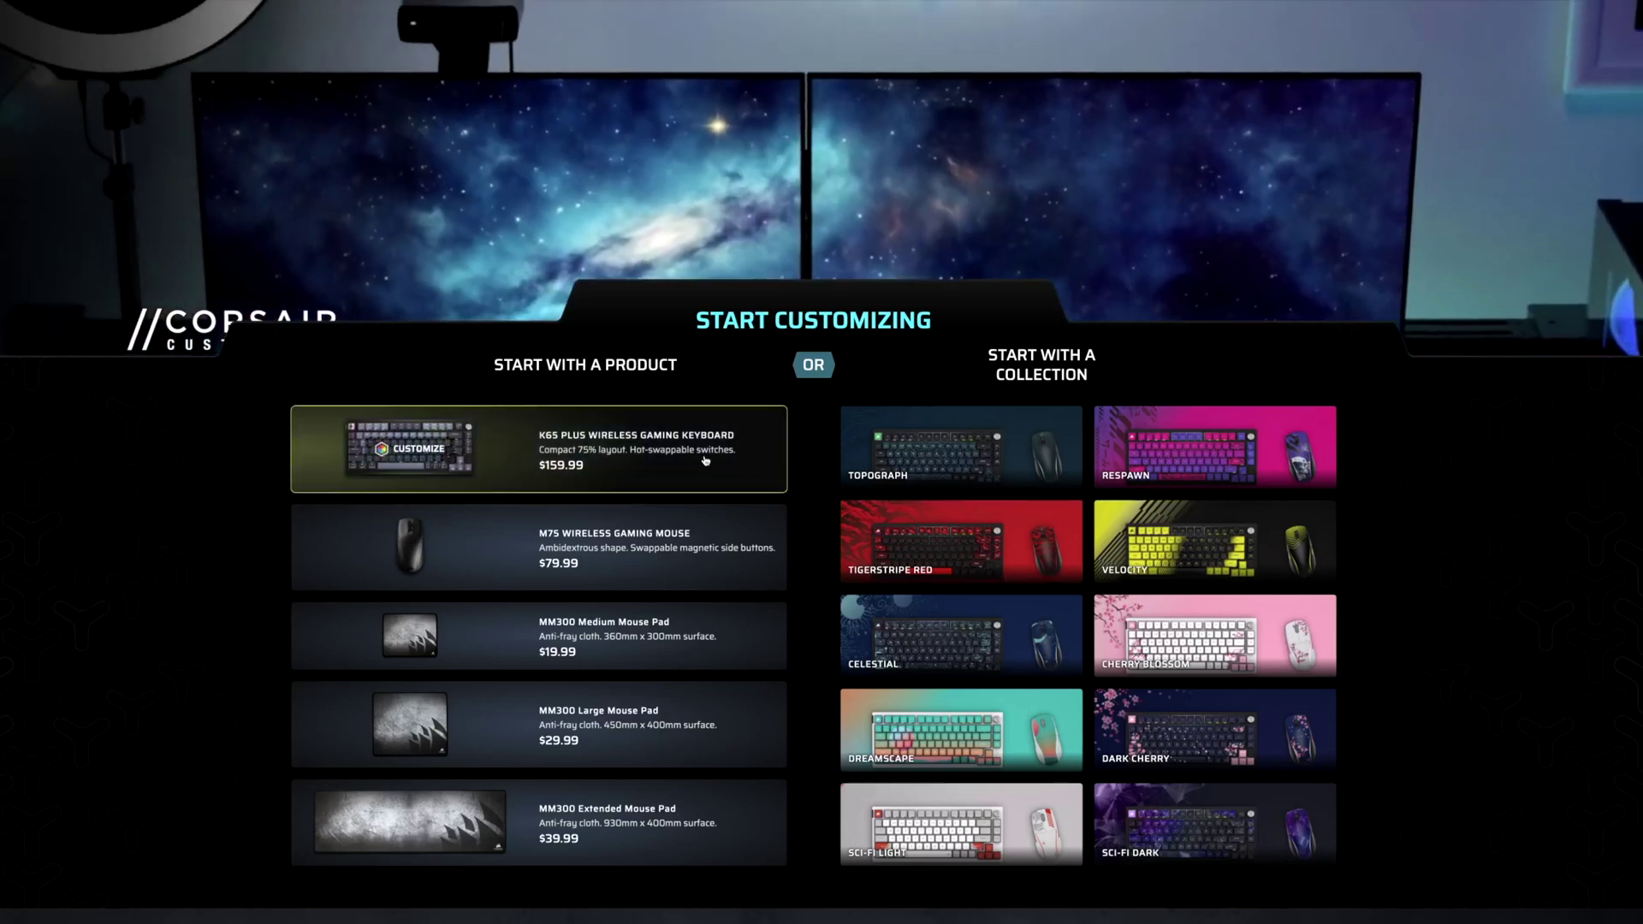
{"action": "left_click", "coordinate": [706, 460]}
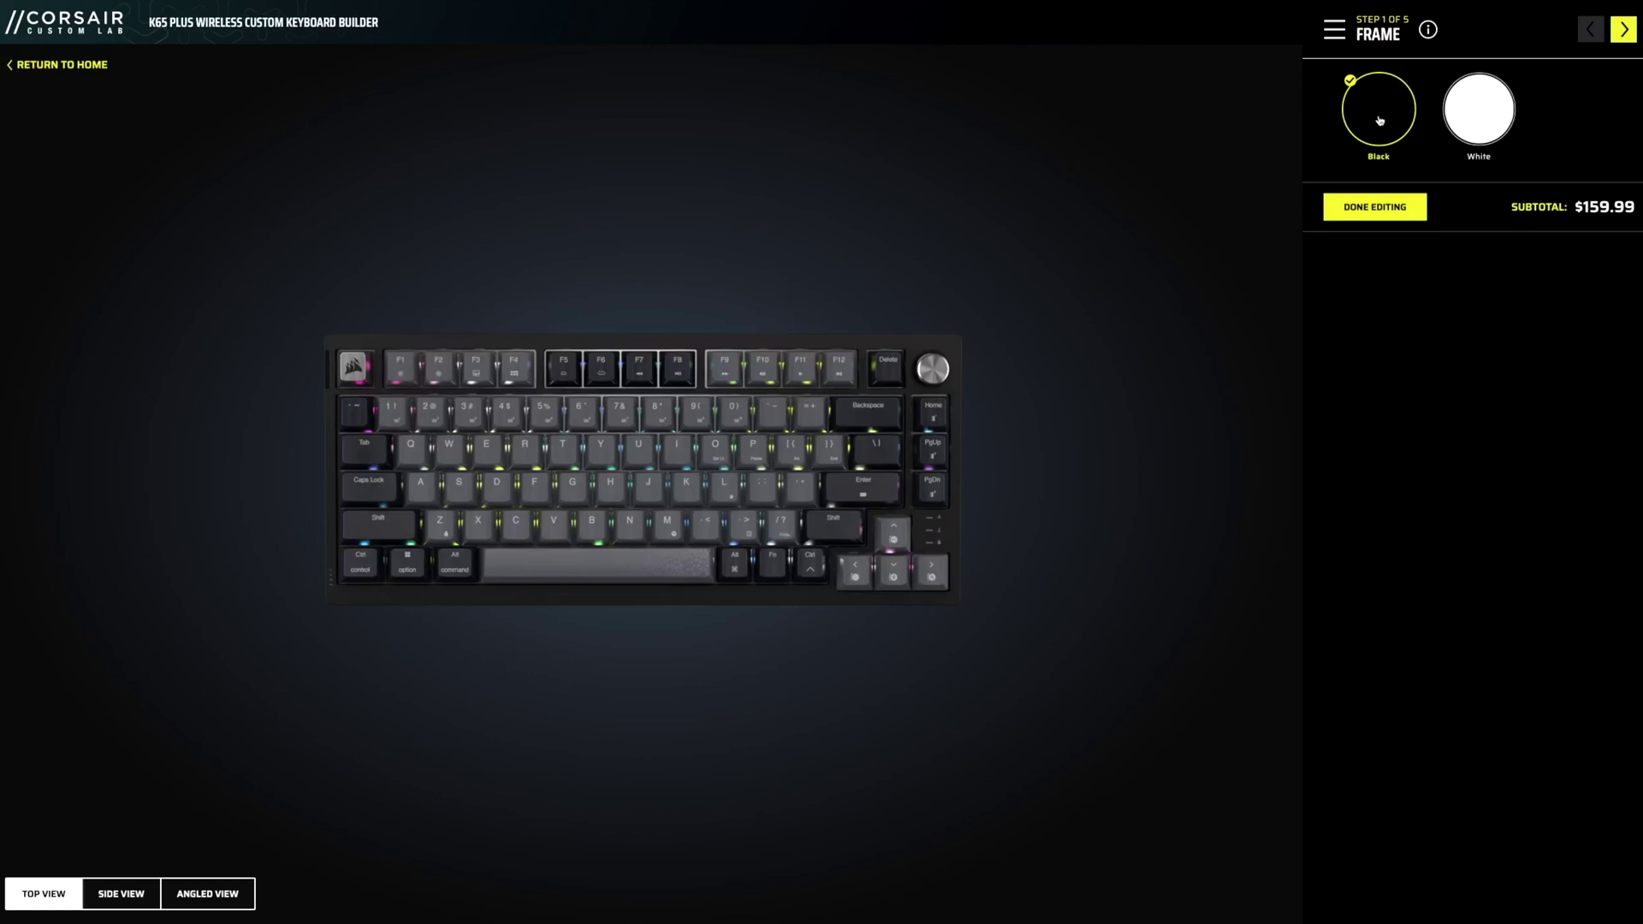
{"action": "left_click", "coordinate": [1454, 121]}
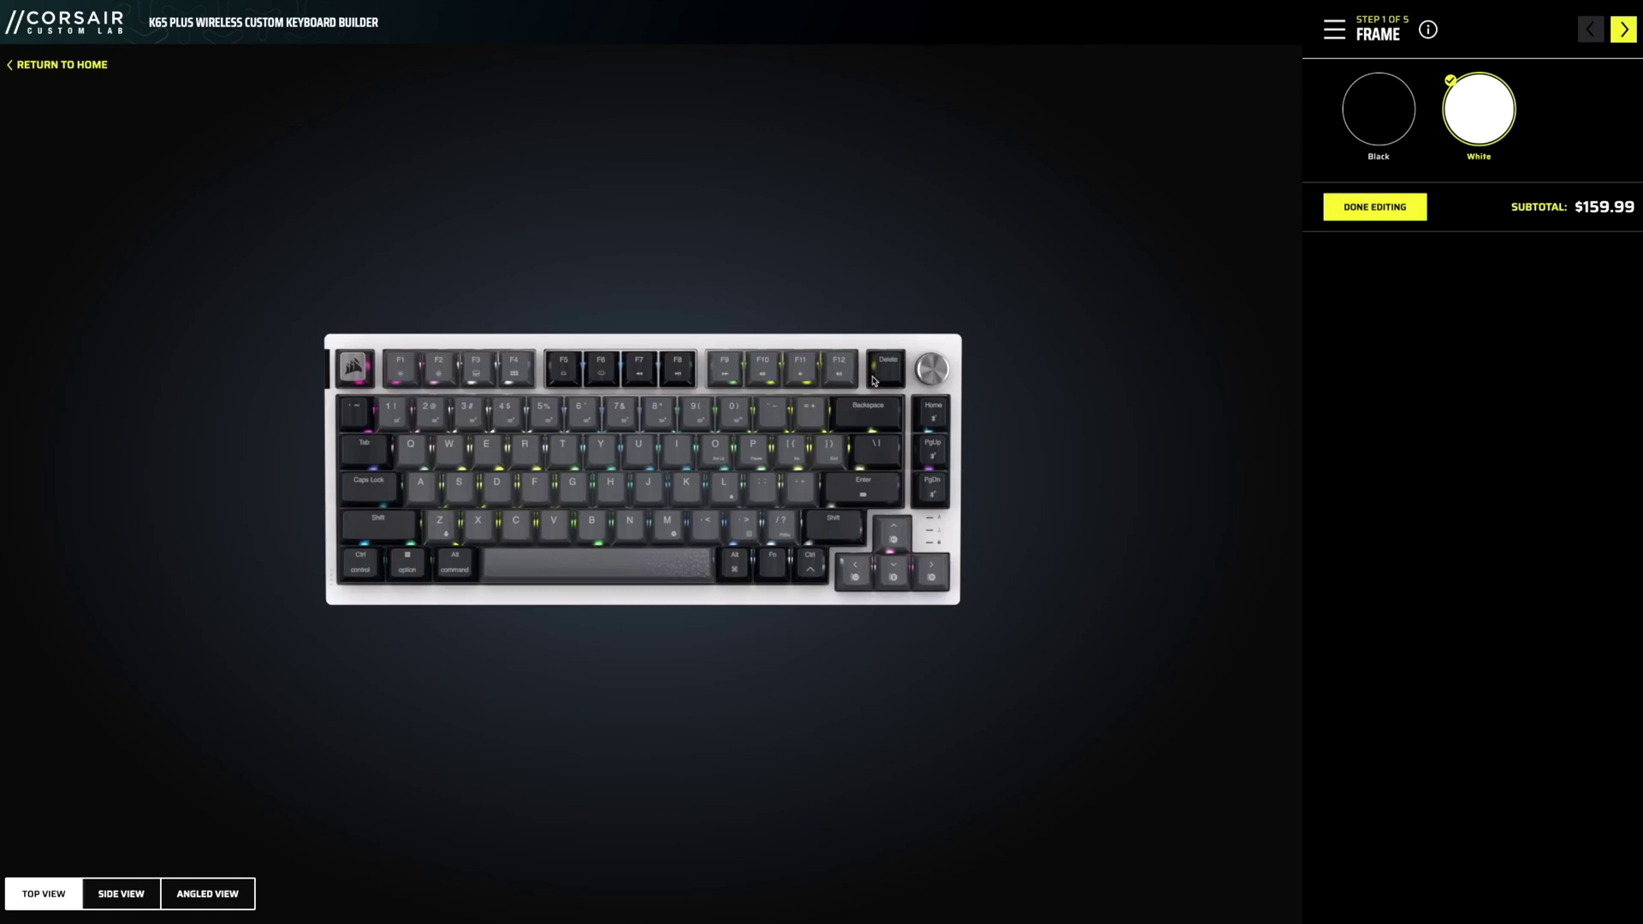
- Check the white K65 Plus from the side, angled and top views before continuing to keycaps
{"action": "left_click", "coordinate": [110, 895]}
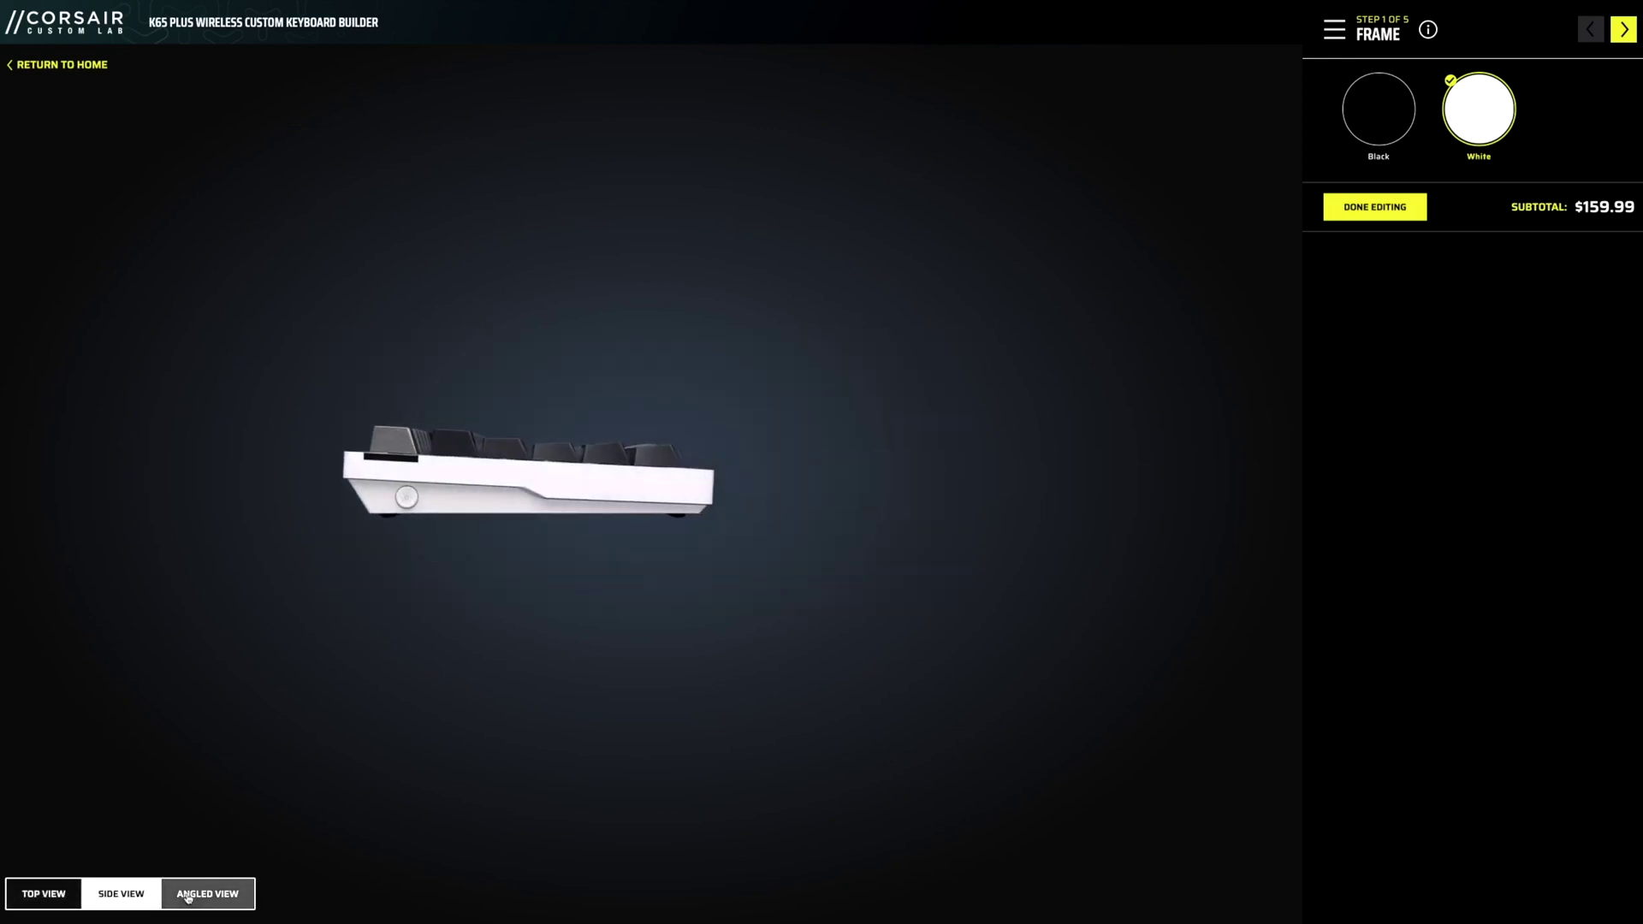
{"action": "left_click", "coordinate": [194, 899]}
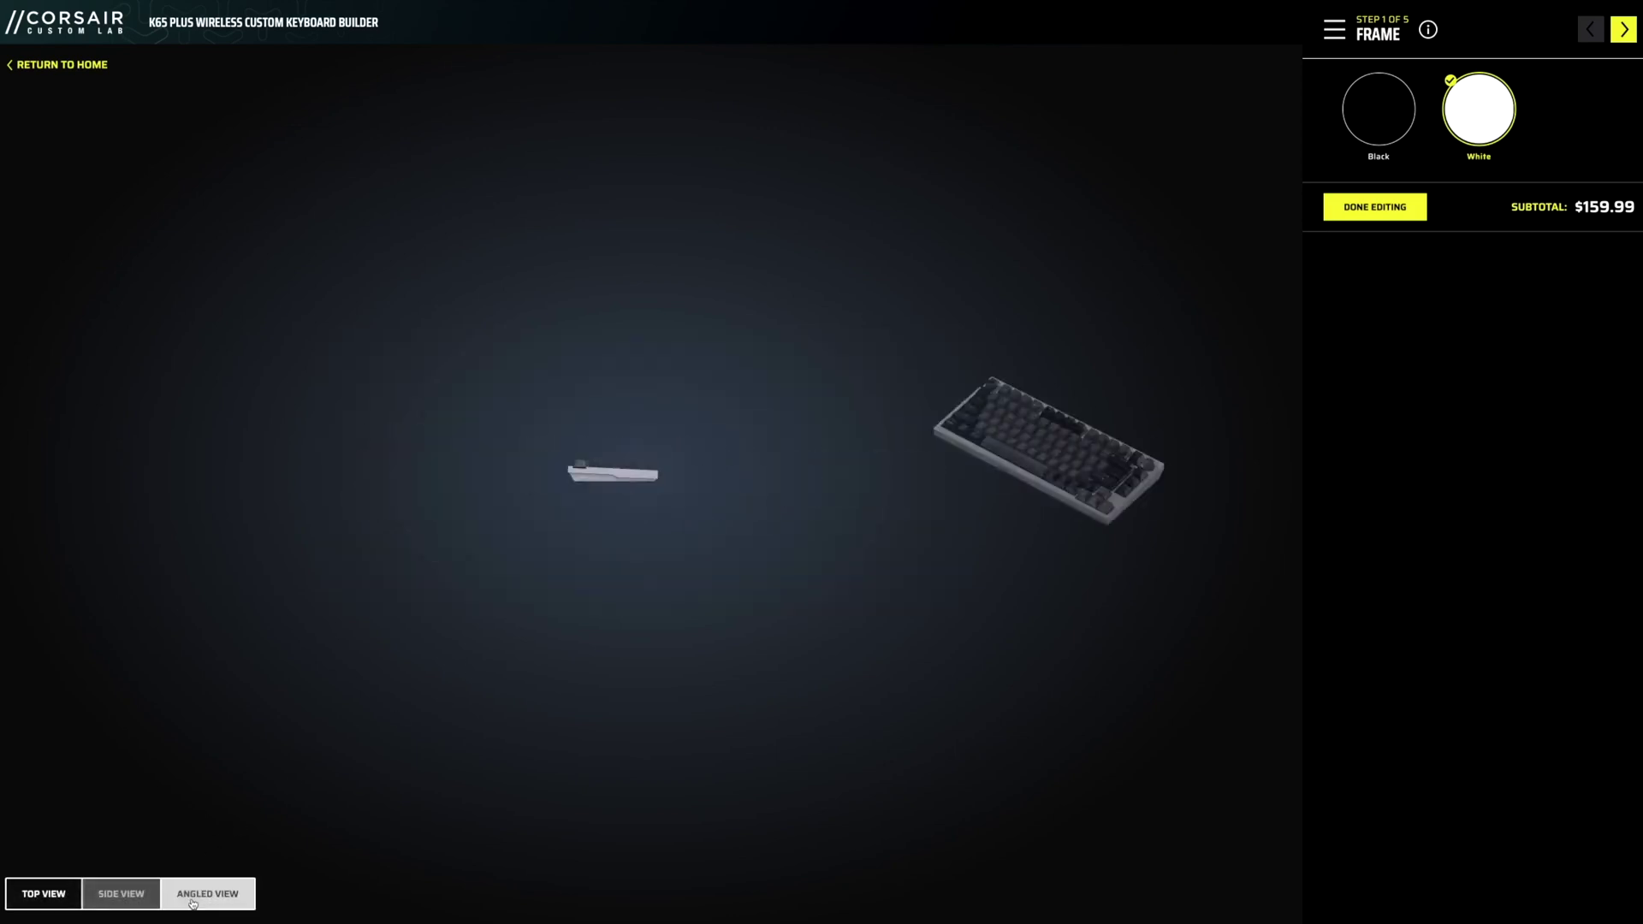
{"action": "left_click", "coordinate": [68, 903]}
{"action": "left_click", "coordinate": [145, 893]}
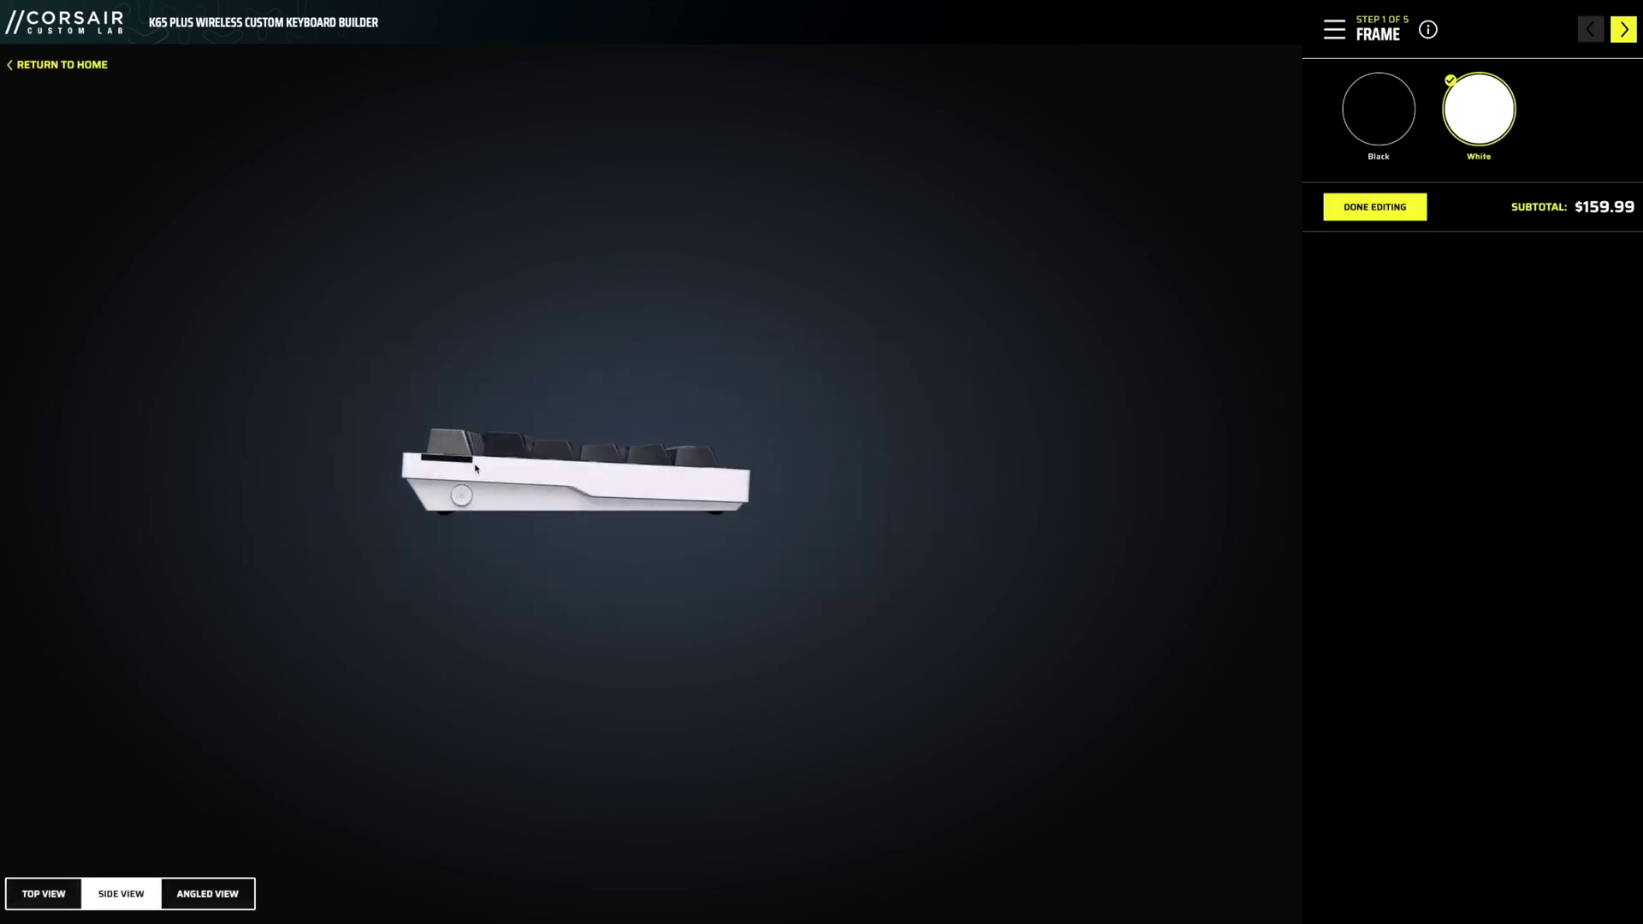
{"action": "left_click", "coordinate": [47, 900]}
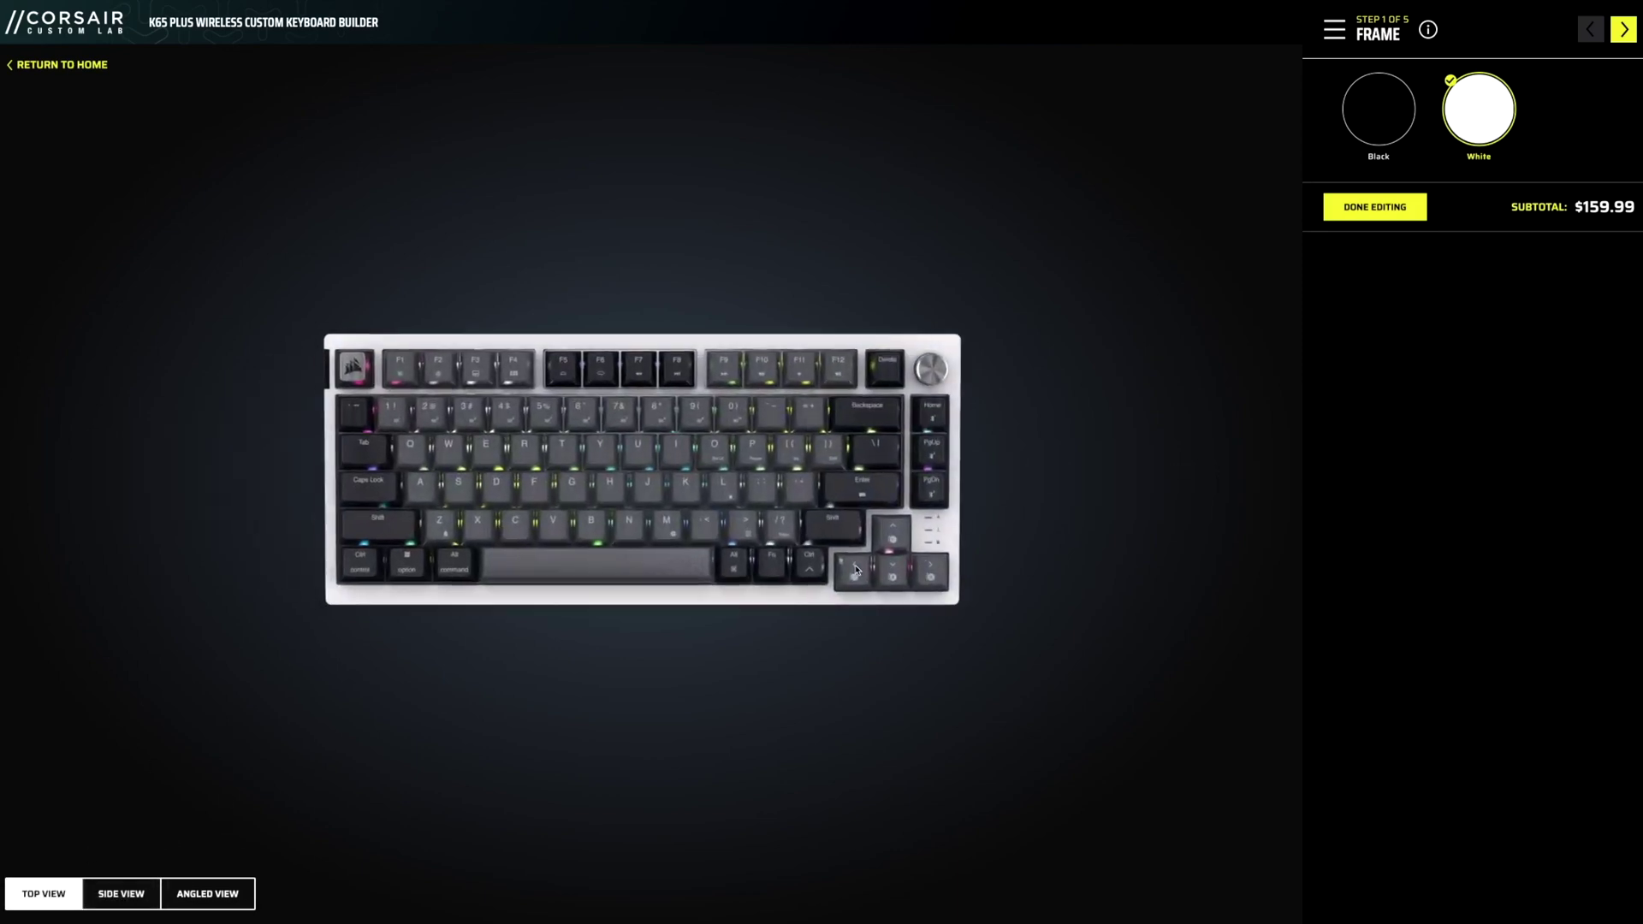
{"action": "left_click", "coordinate": [1626, 33]}
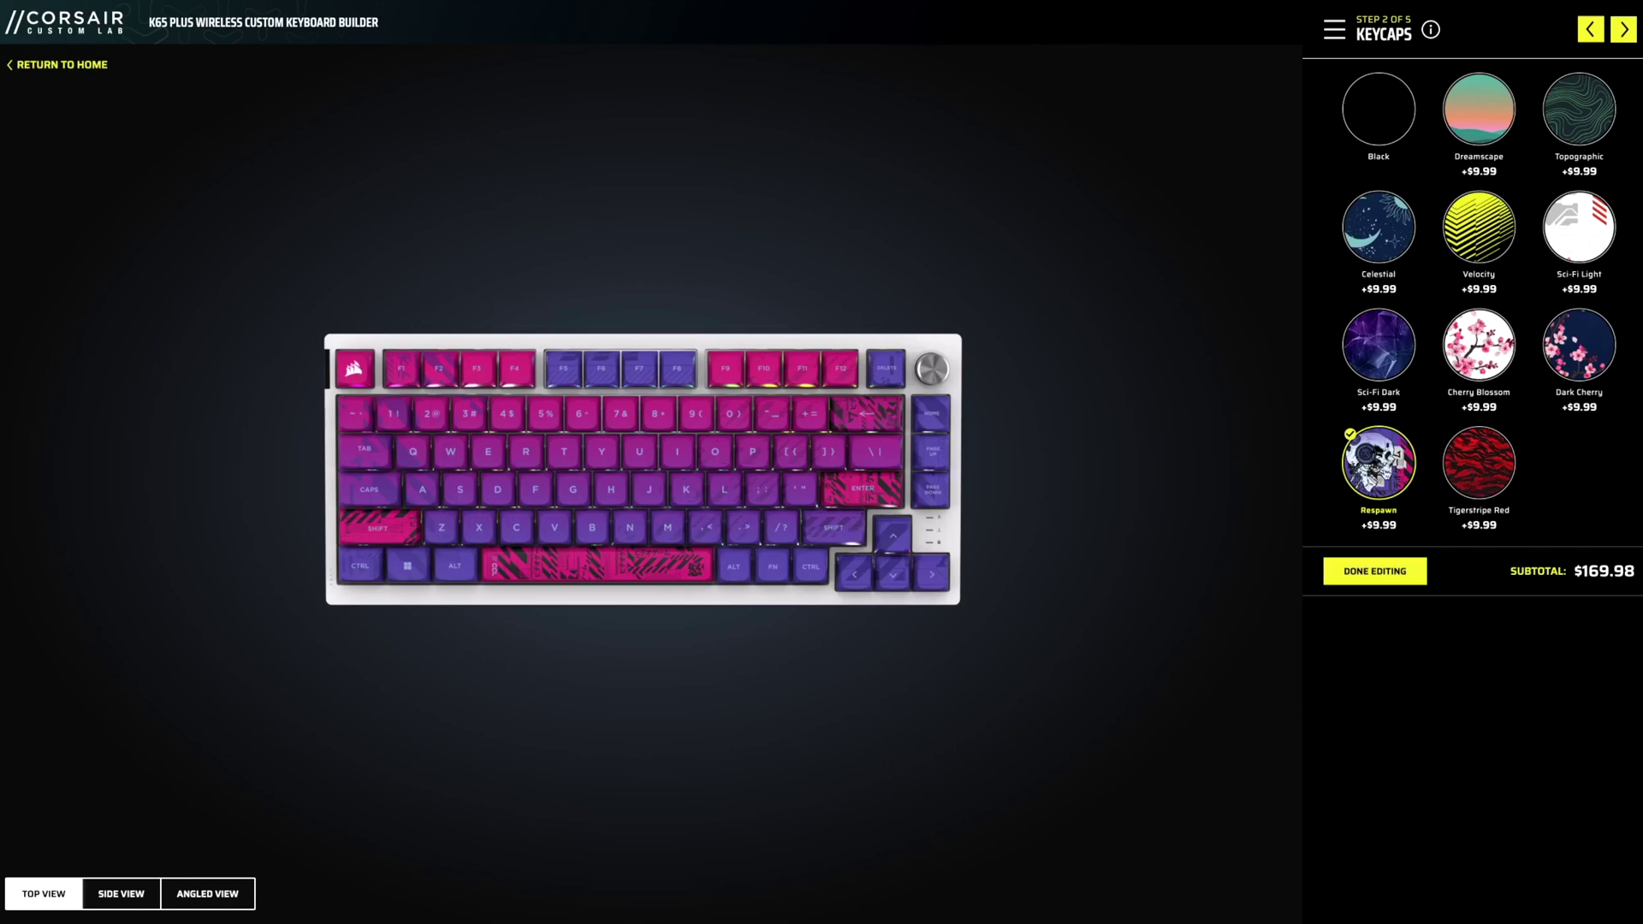
- Preview Sci-Fi Light, then fit Tigerstripe Red keycaps on the K65 Plus
{"action": "left_click", "coordinate": [1583, 220]}
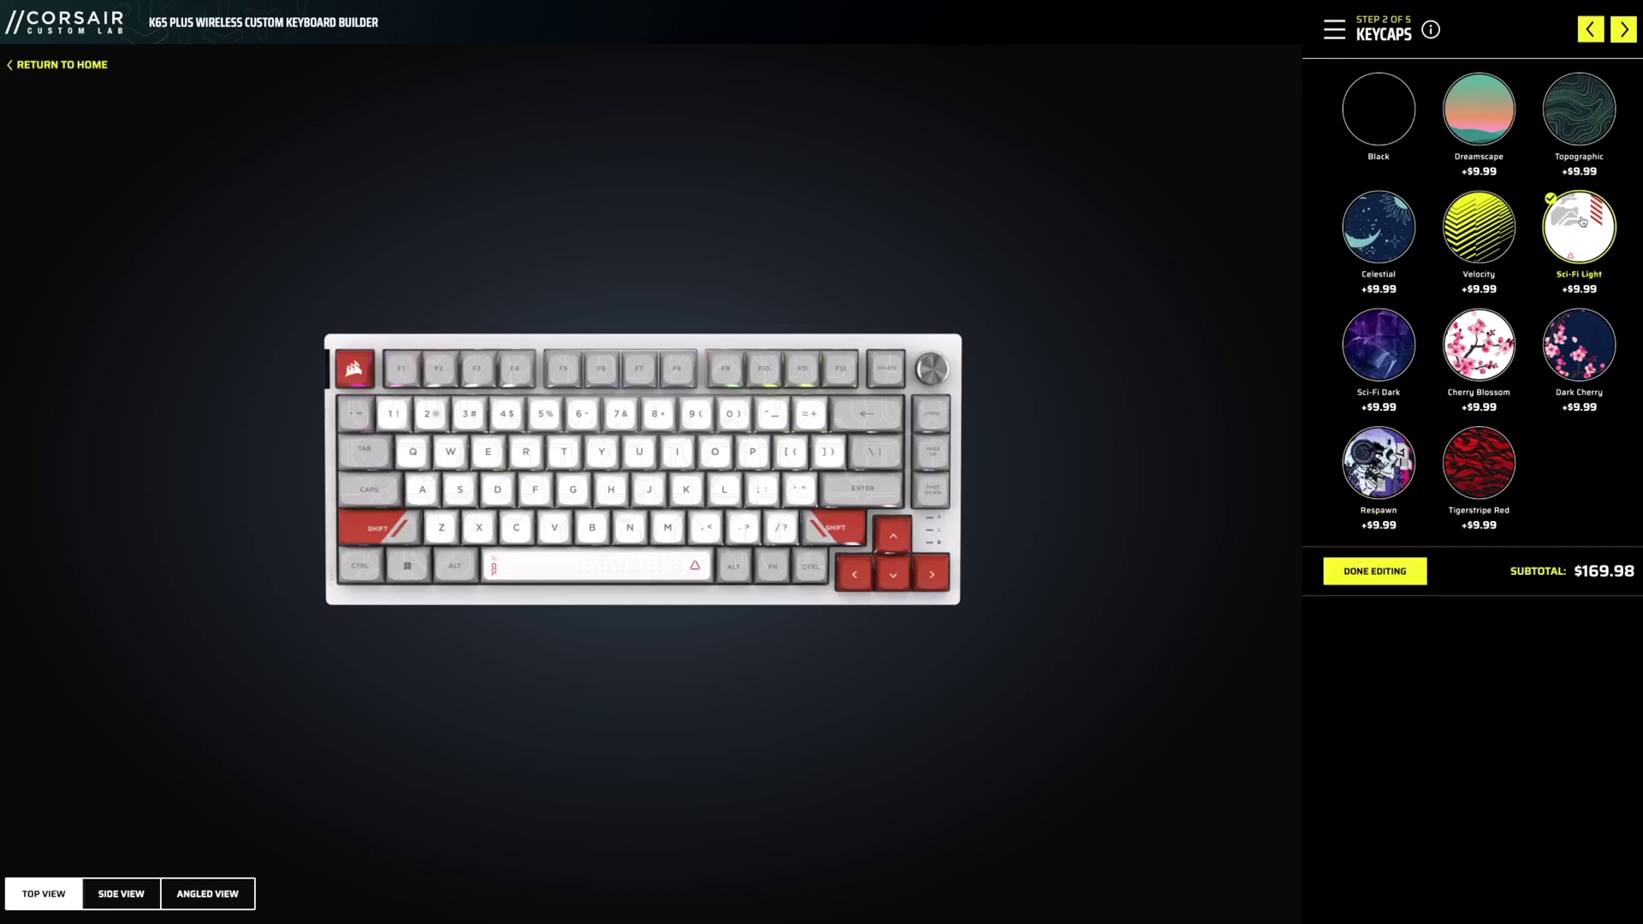
{"action": "left_click", "coordinate": [1483, 454]}
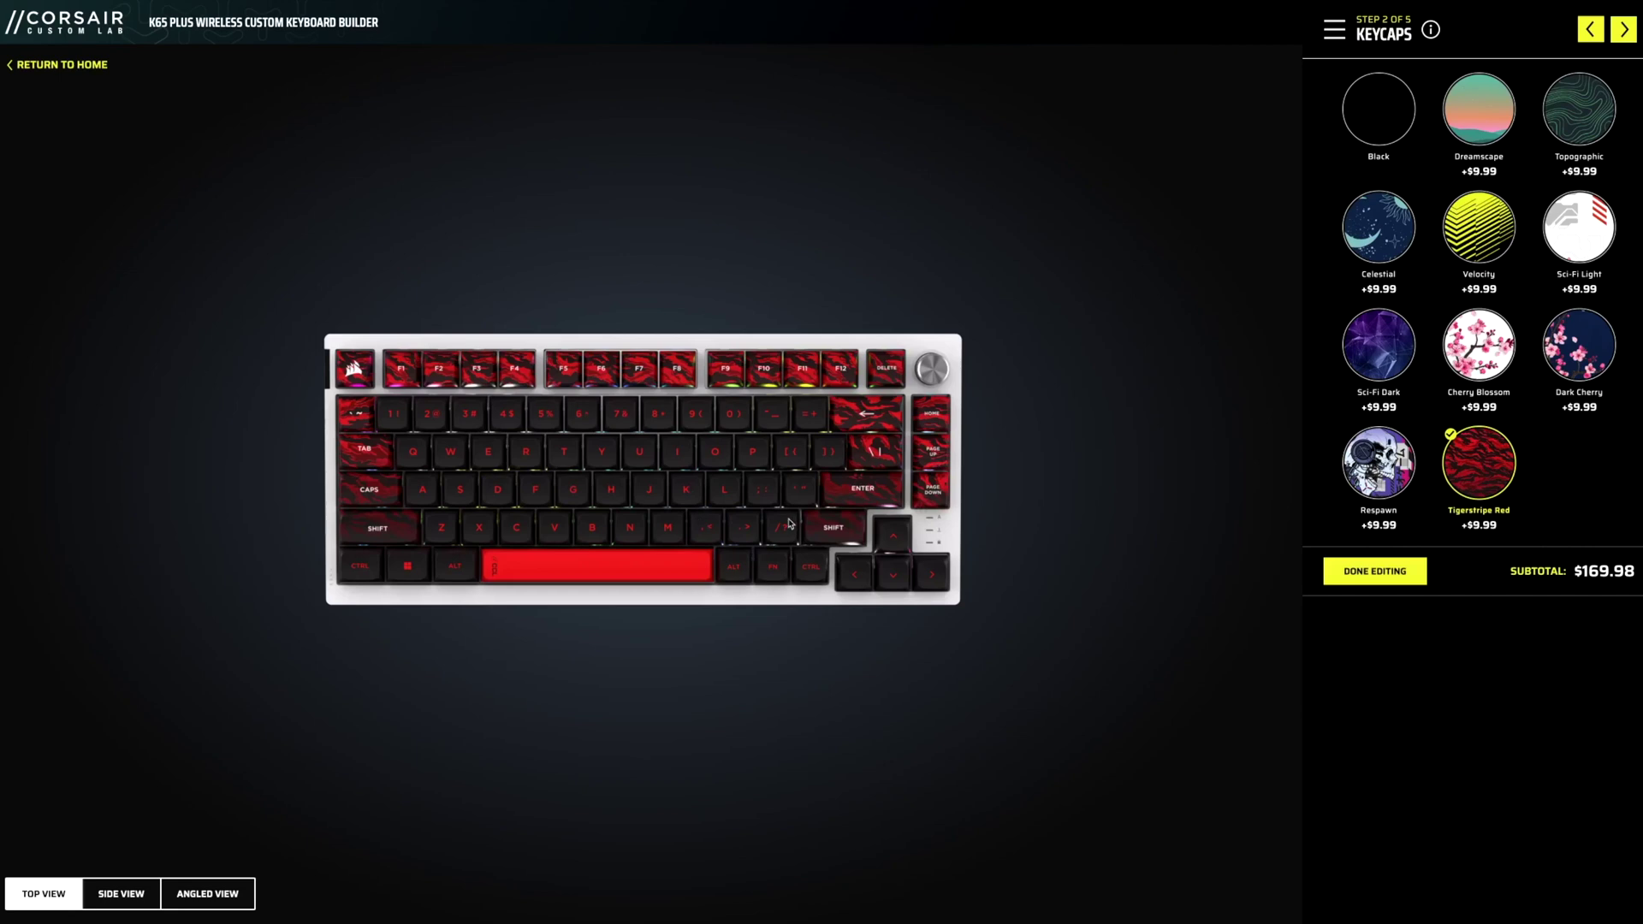
{"action": "left_click", "coordinate": [1623, 34]}
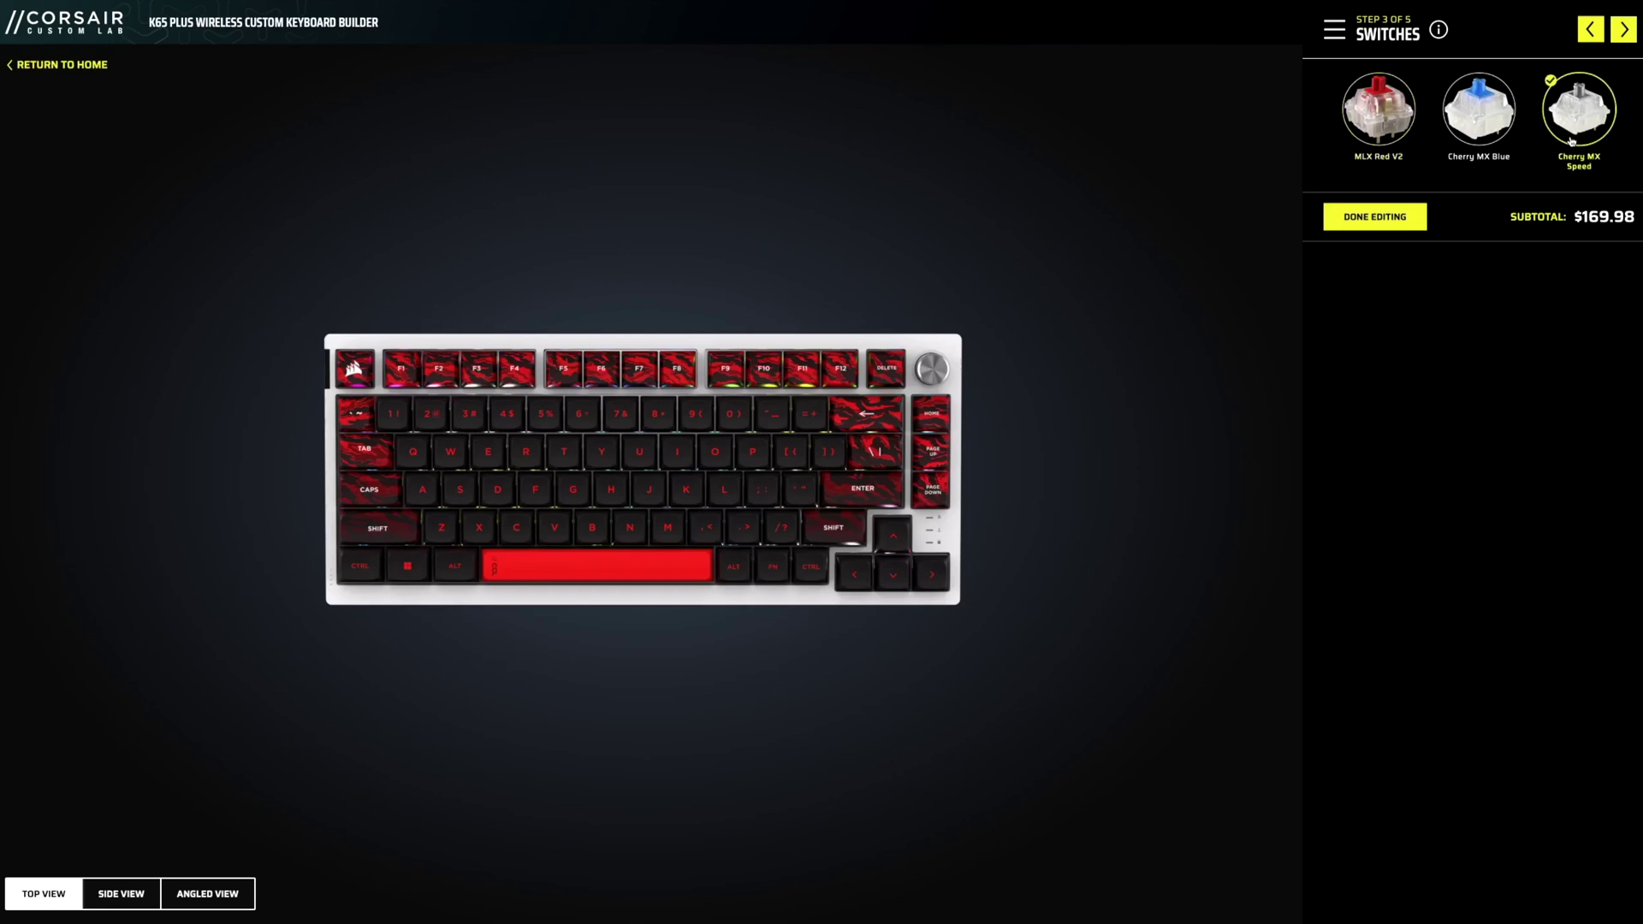
- Keep Cherry MX Speed switches and no palm rest, reaching the keyboard Build Summary
{"action": "left_click", "coordinate": [1624, 34]}
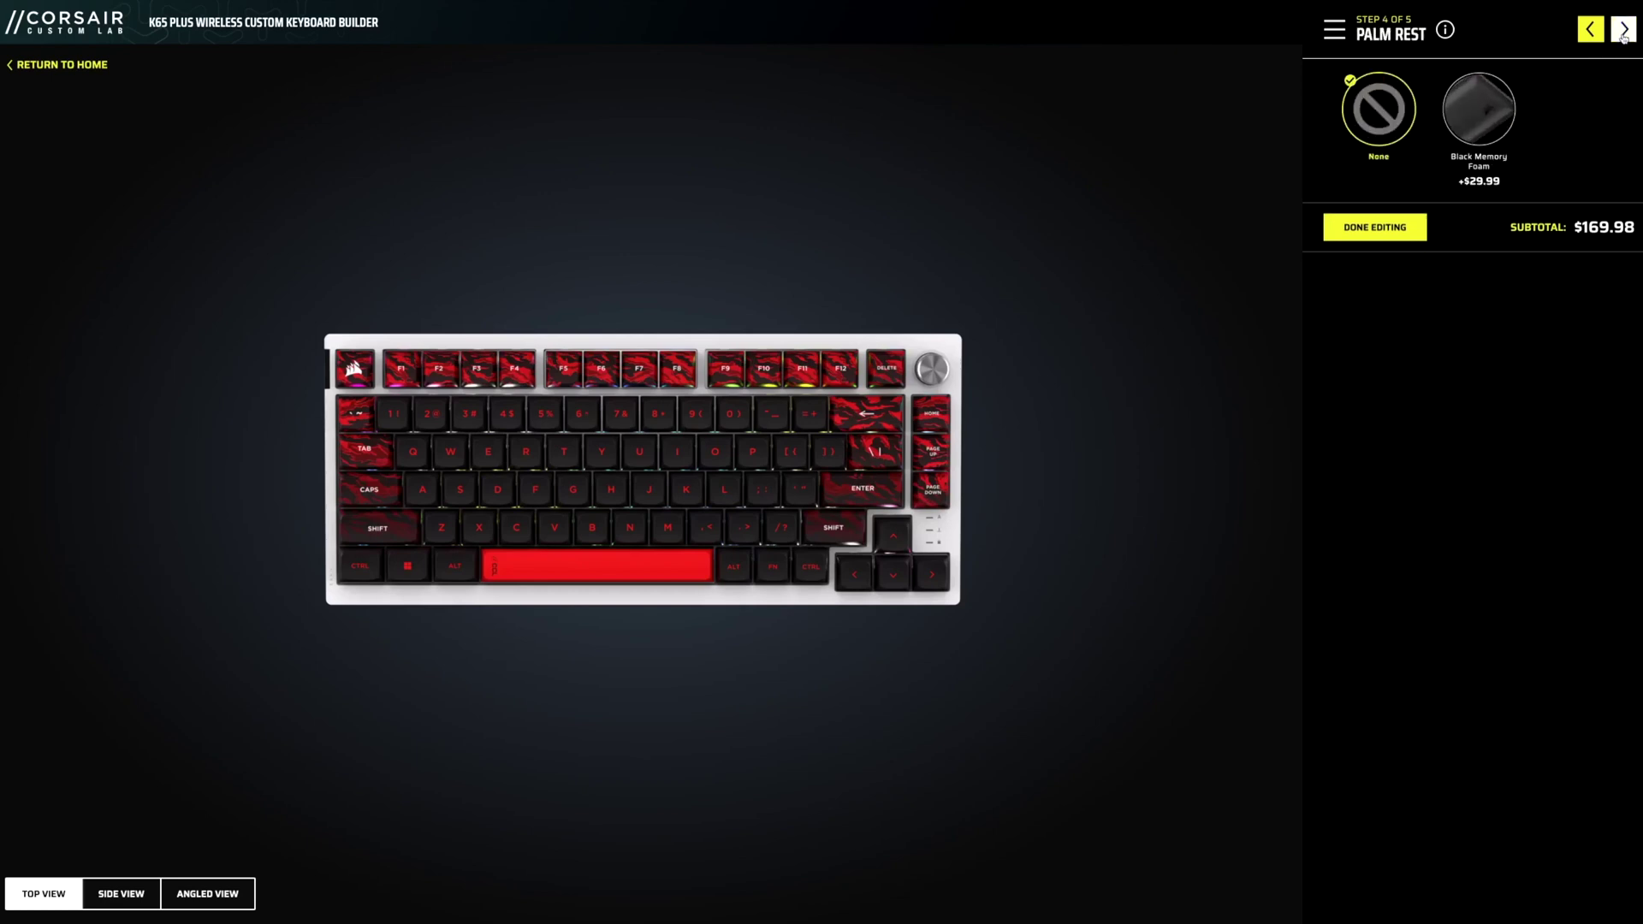
{"action": "left_click", "coordinate": [1625, 35]}
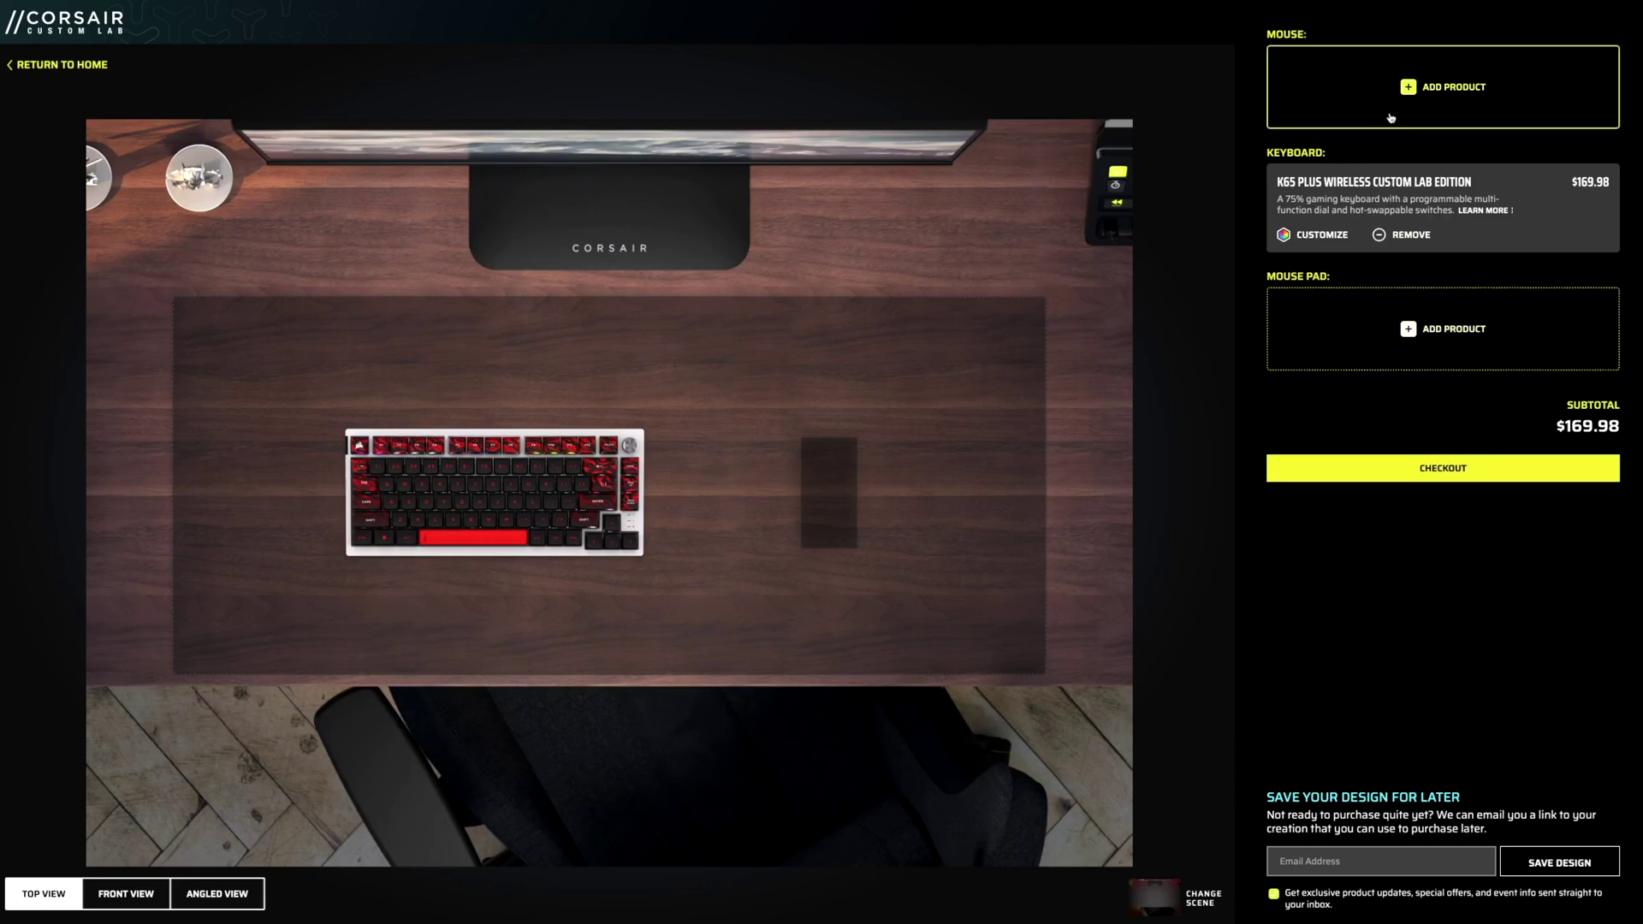
- Add the M75 Wireless mouse to the bundle, remove and re-add it, then open its builder
{"action": "left_click", "coordinate": [1408, 89]}
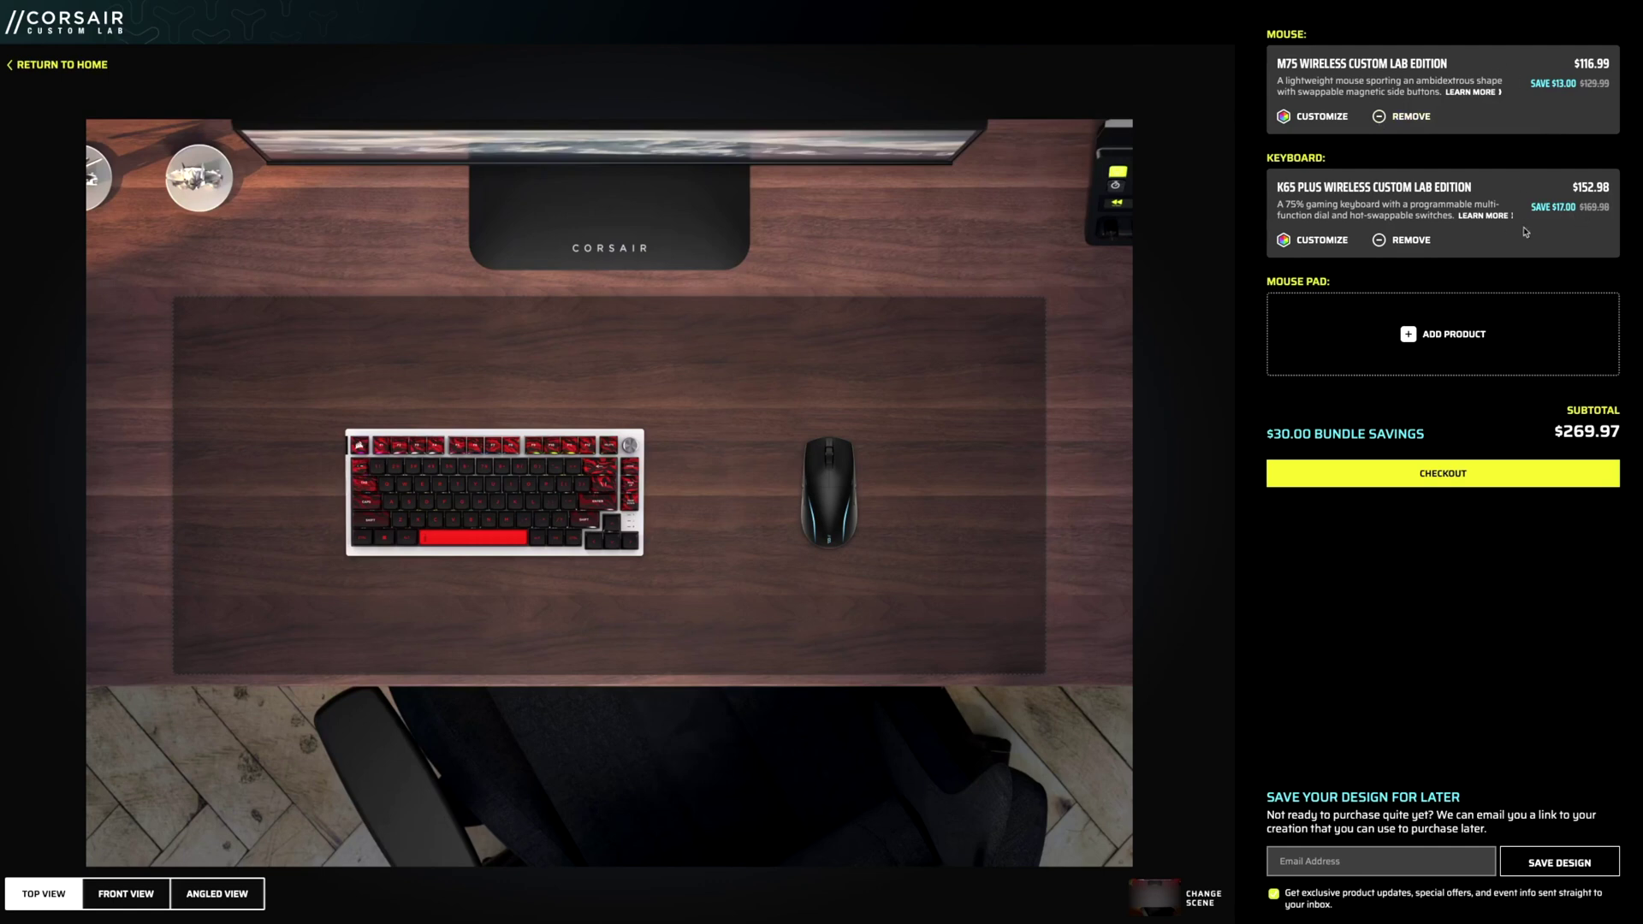
{"action": "left_click", "coordinate": [1380, 118]}
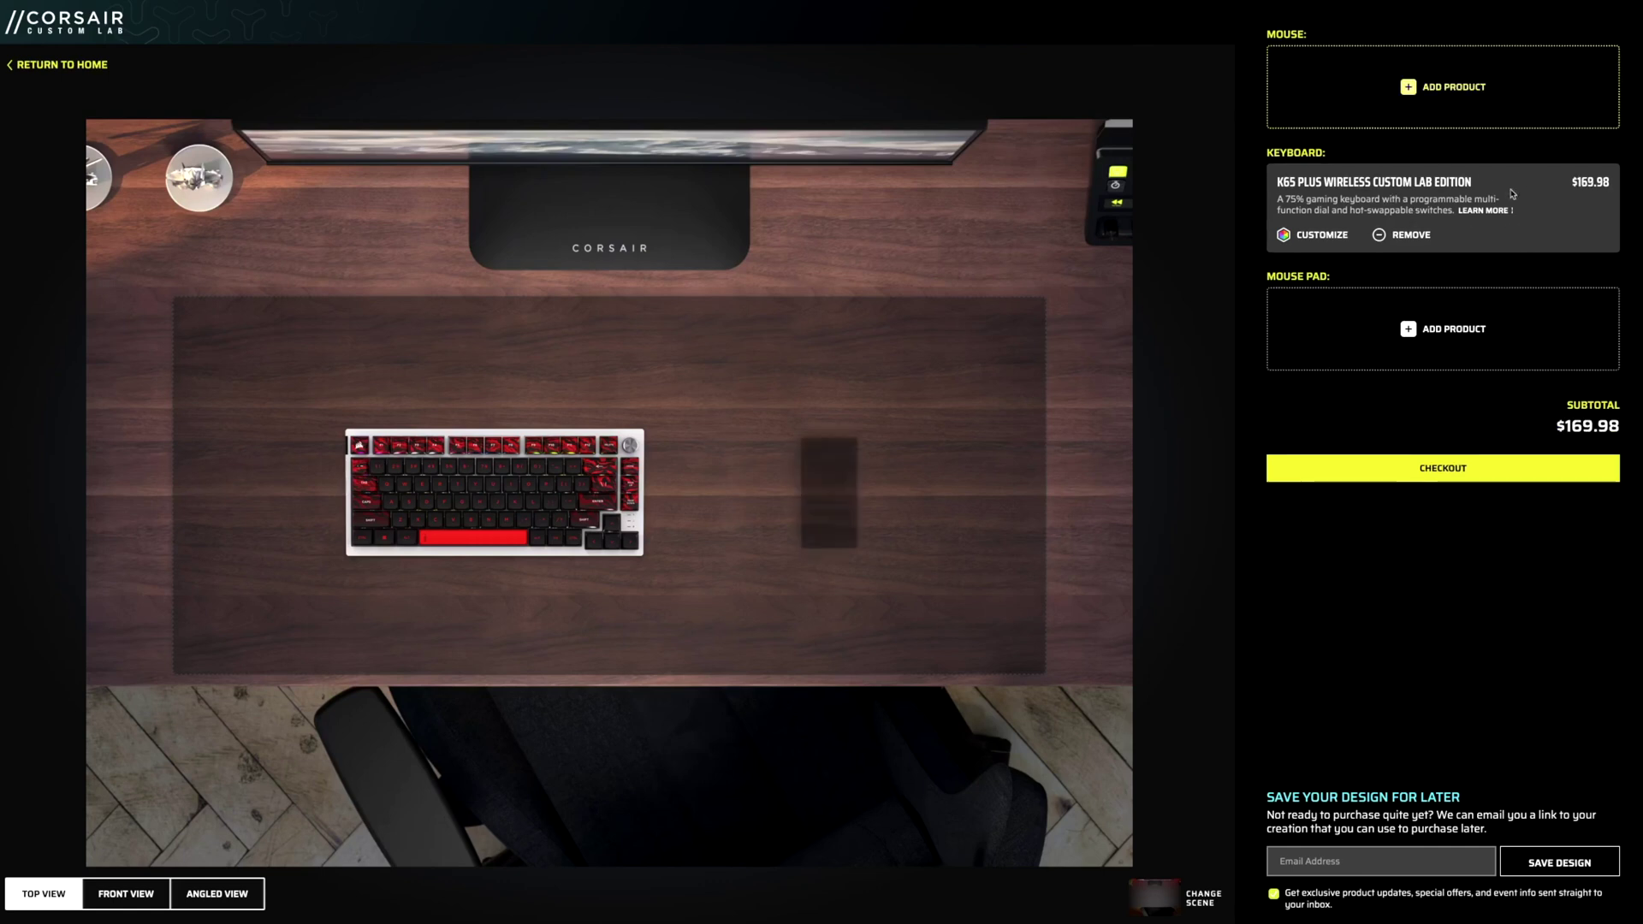
{"action": "left_click", "coordinate": [1404, 94]}
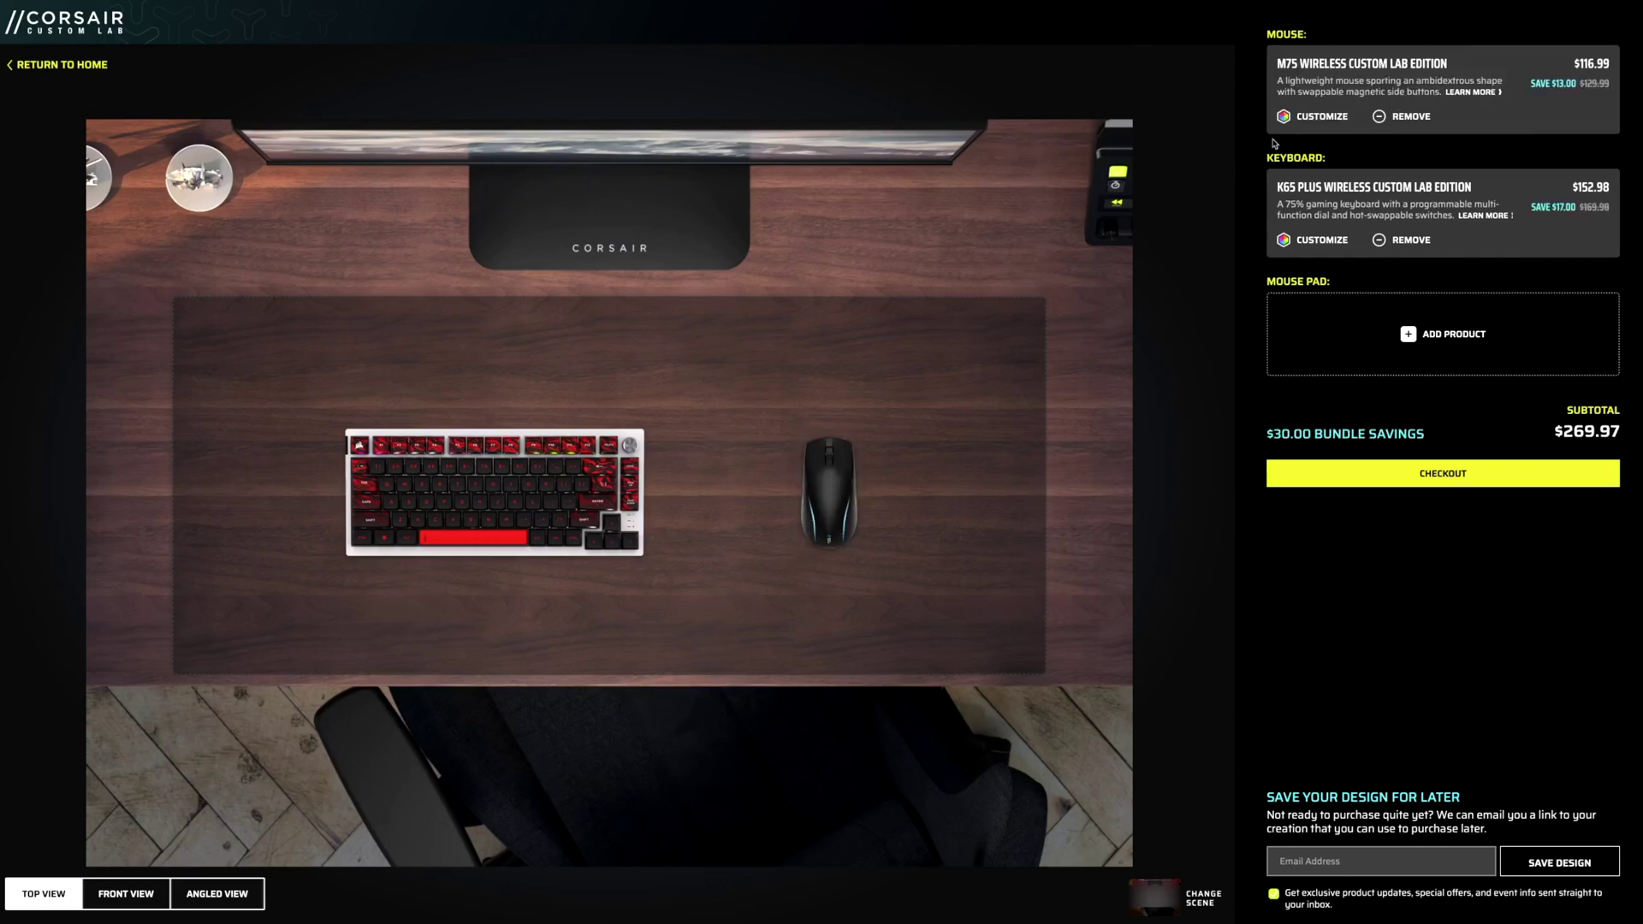
{"action": "left_click", "coordinate": [1319, 117]}
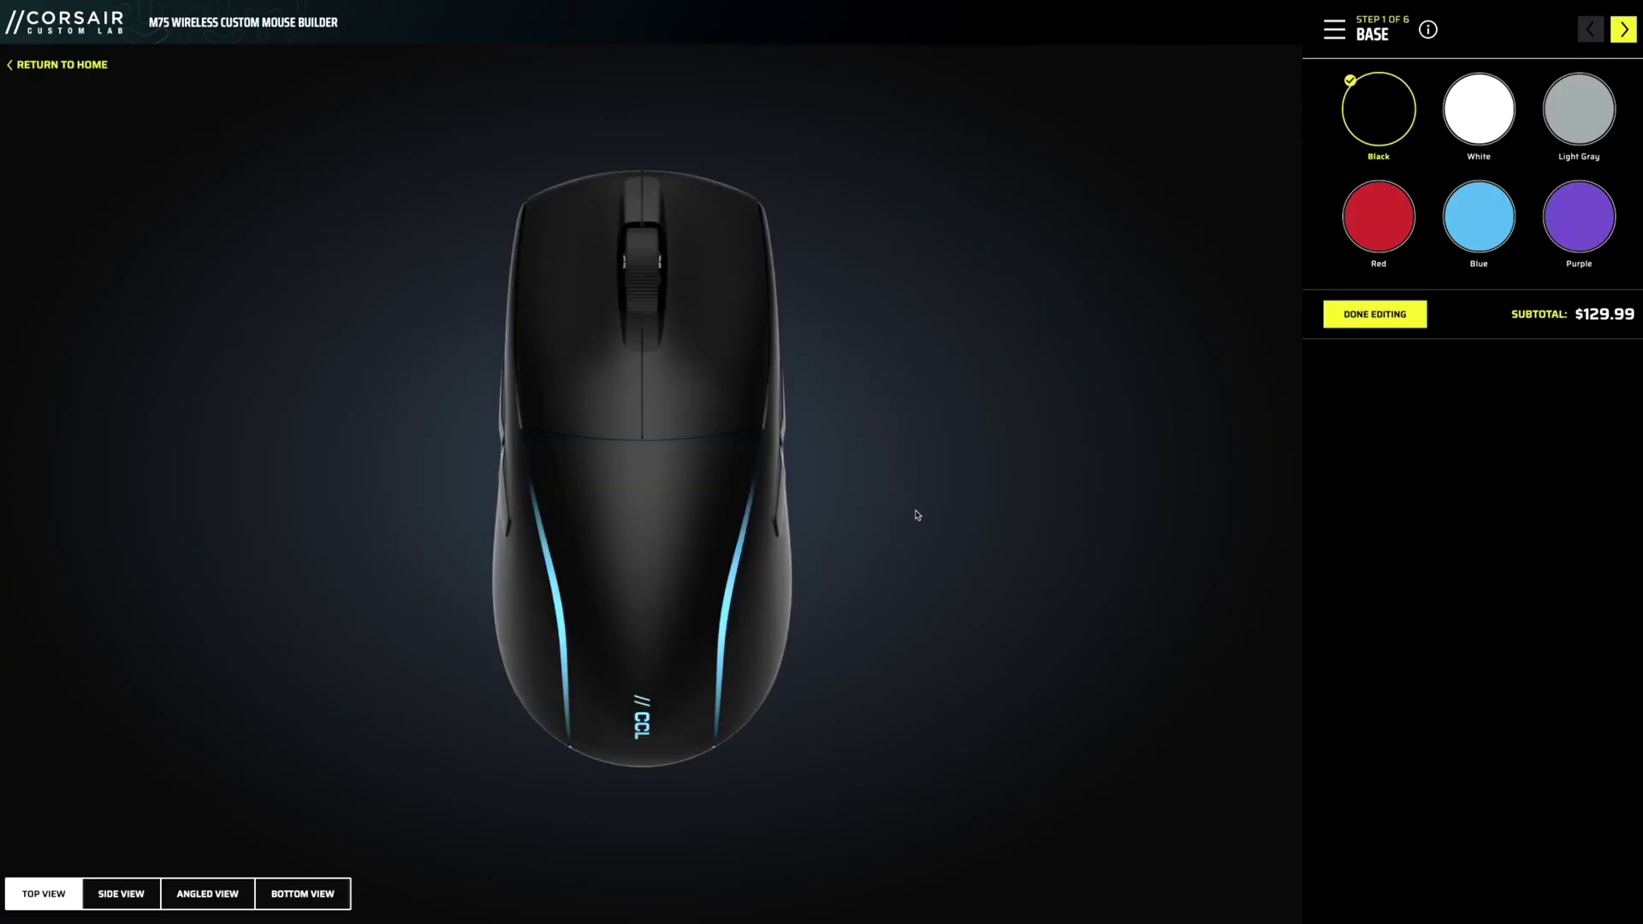
- Inspect the M75 from the side, angled and underside views, and give it a red base
{"action": "left_click", "coordinate": [141, 907]}
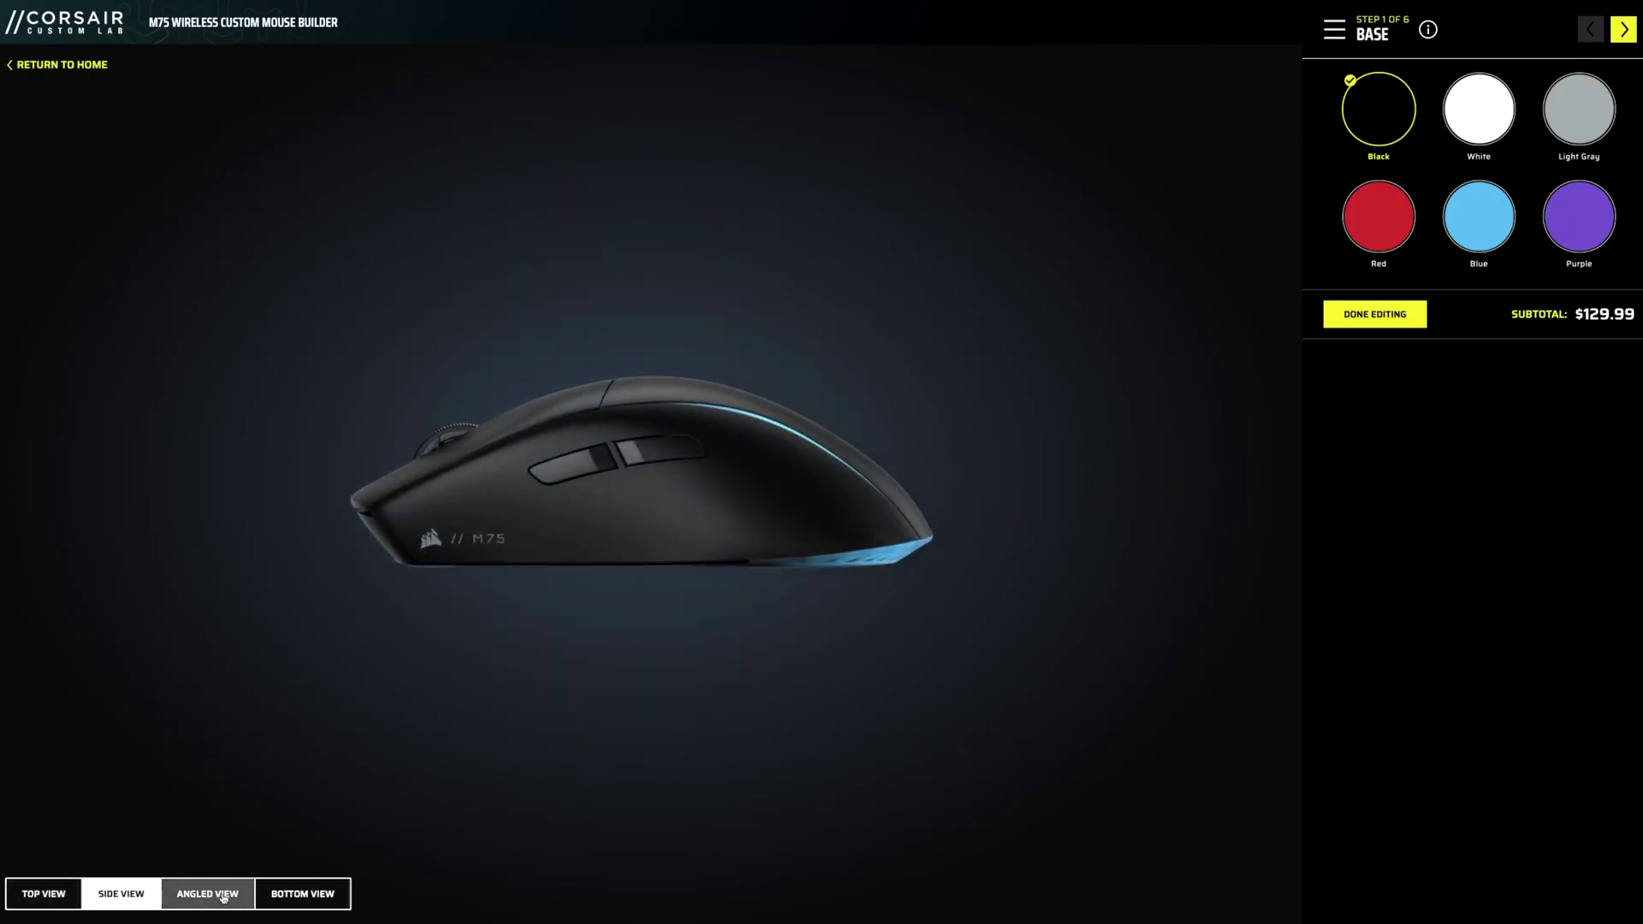
{"action": "left_click", "coordinate": [209, 894]}
{"action": "left_click", "coordinate": [286, 903]}
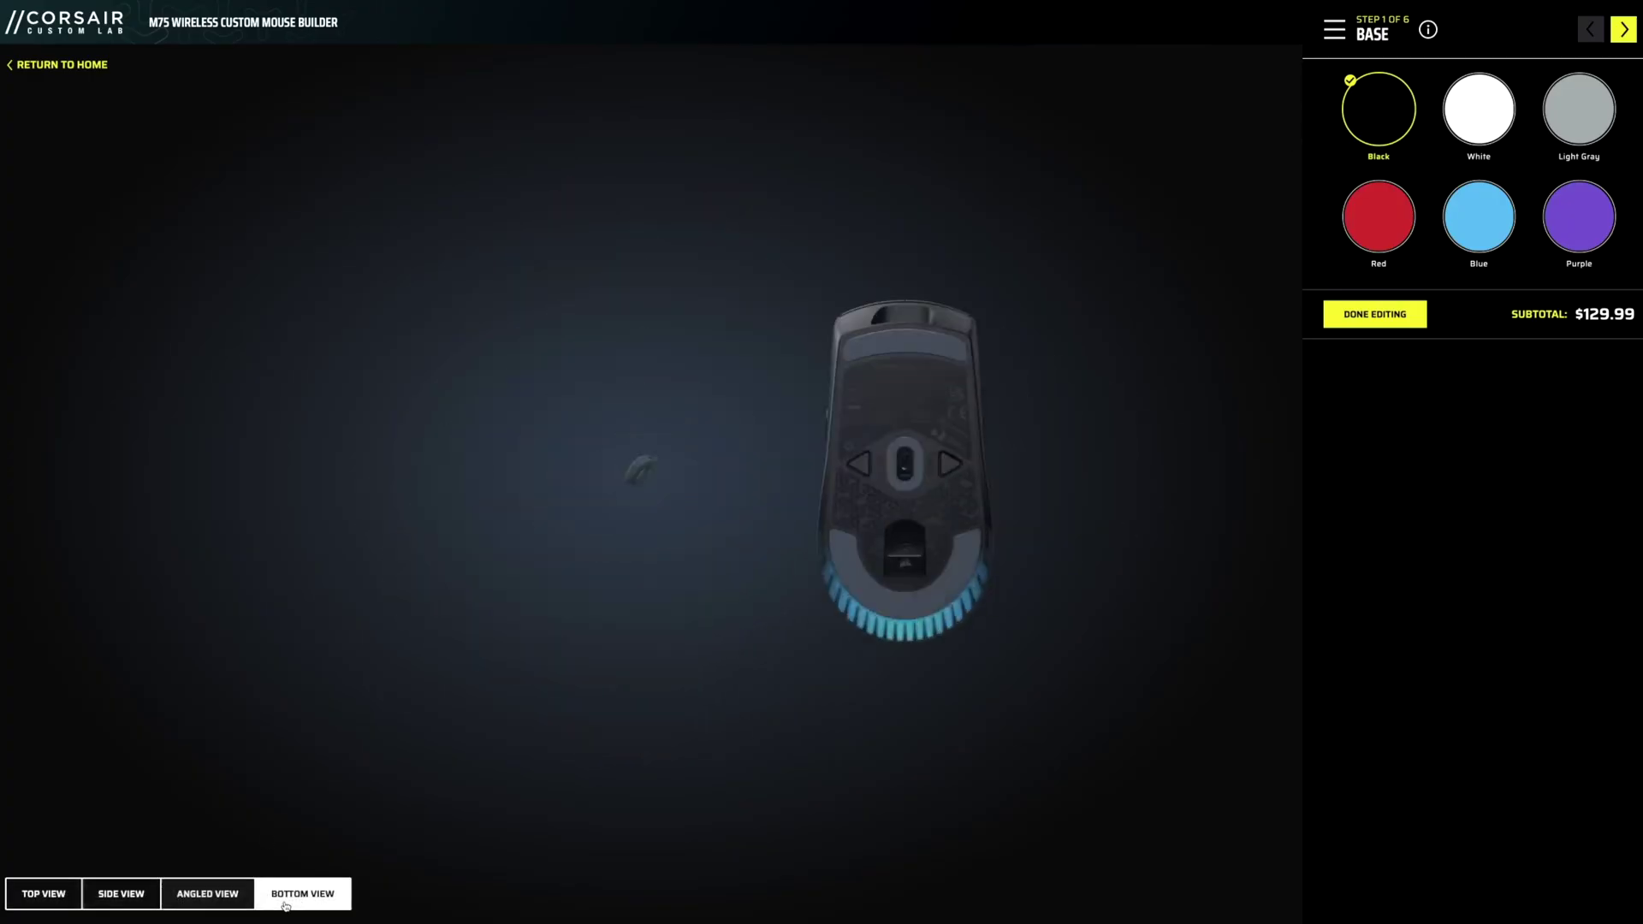
{"action": "left_click", "coordinate": [43, 894]}
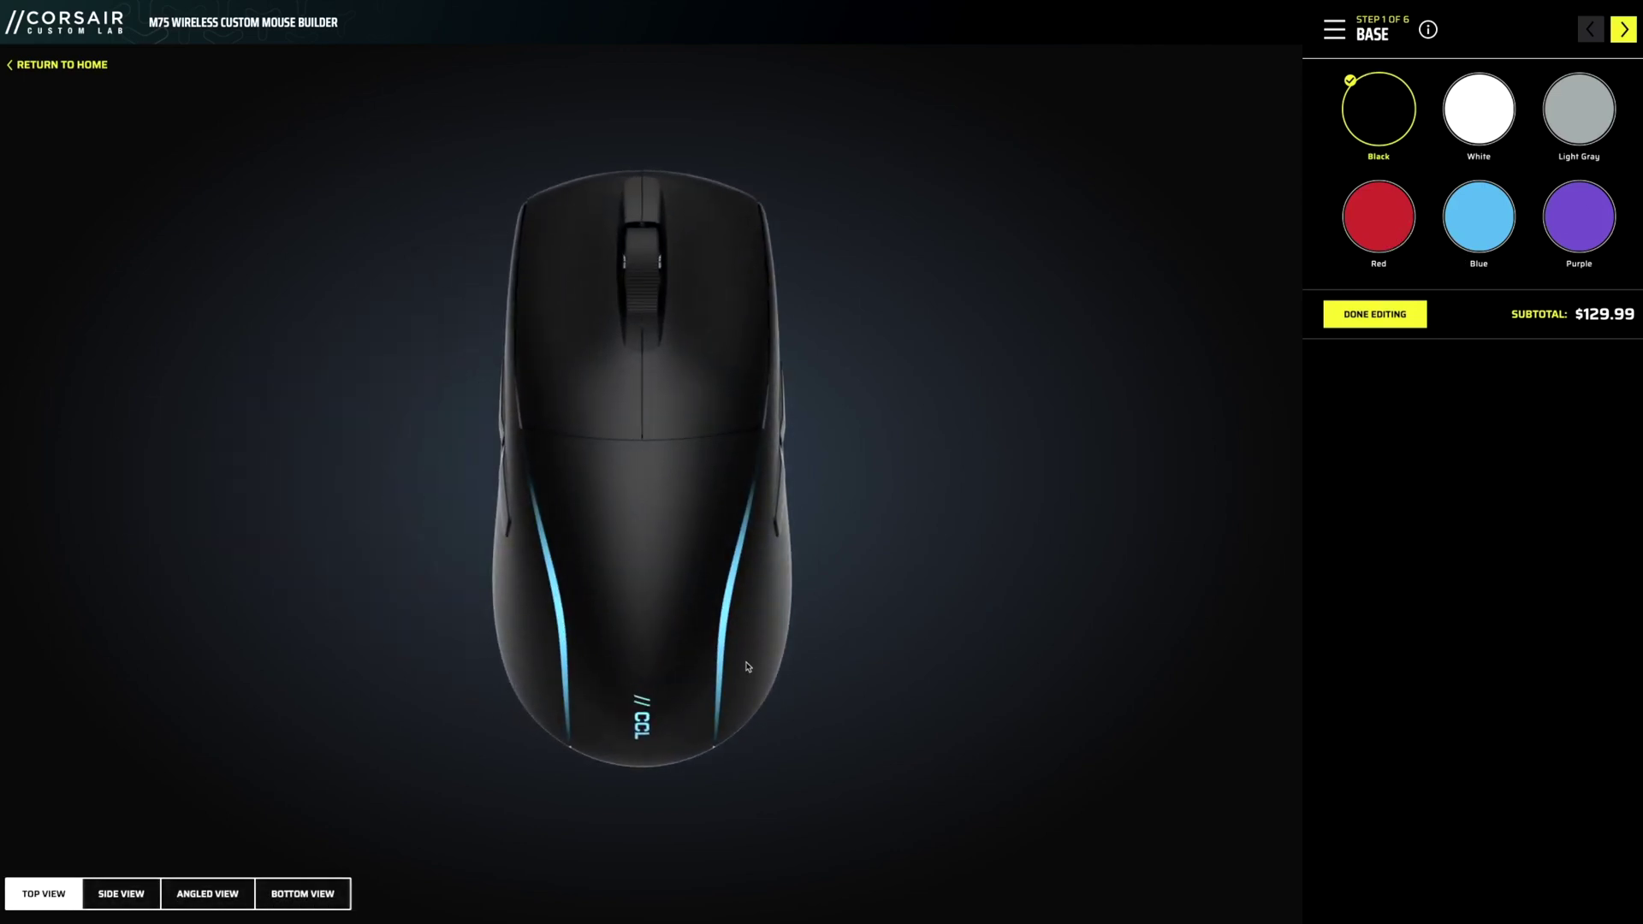
{"action": "left_click", "coordinate": [1378, 231]}
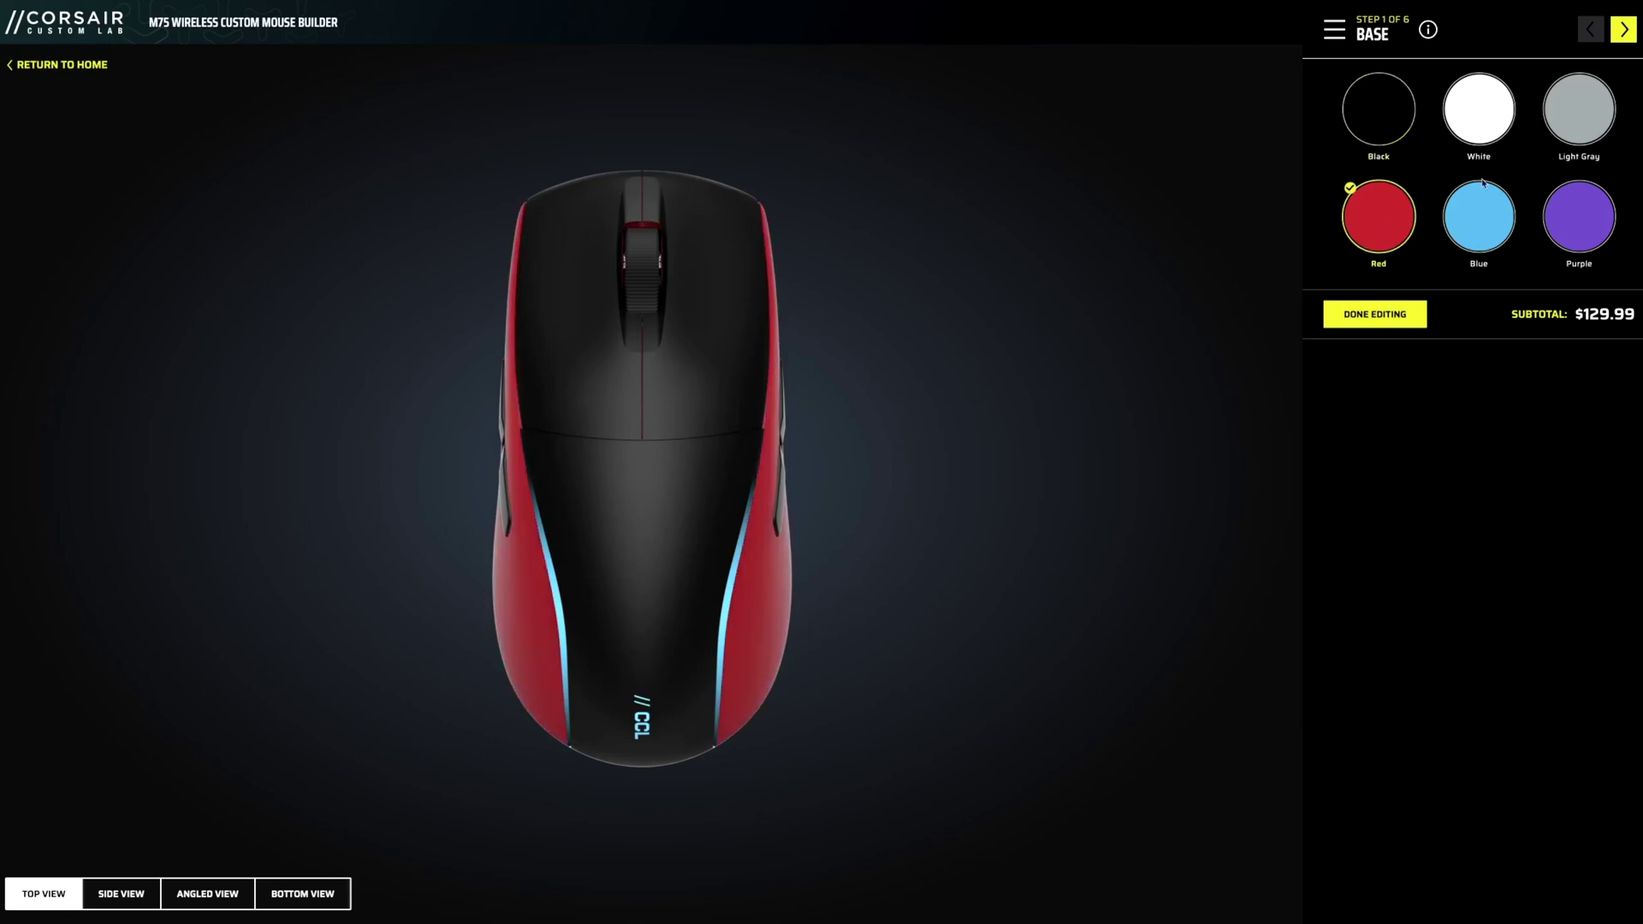
- Apply the Tigerstripe Red face plate and change the mouse base to white
{"action": "left_click", "coordinate": [1632, 30]}
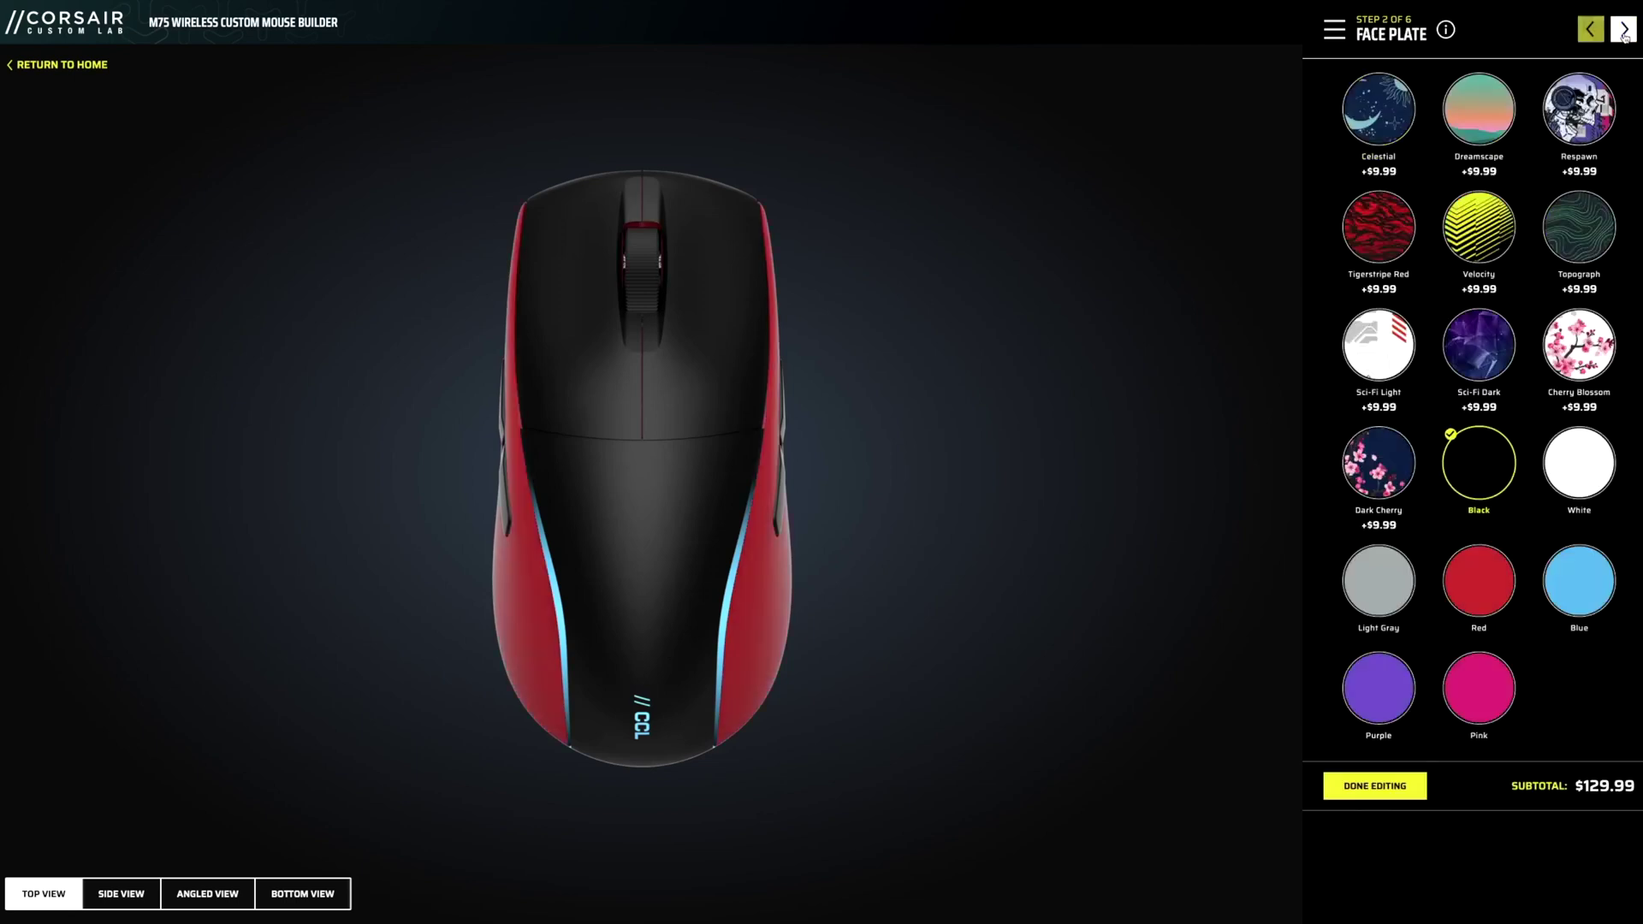
{"action": "left_click", "coordinate": [1349, 251]}
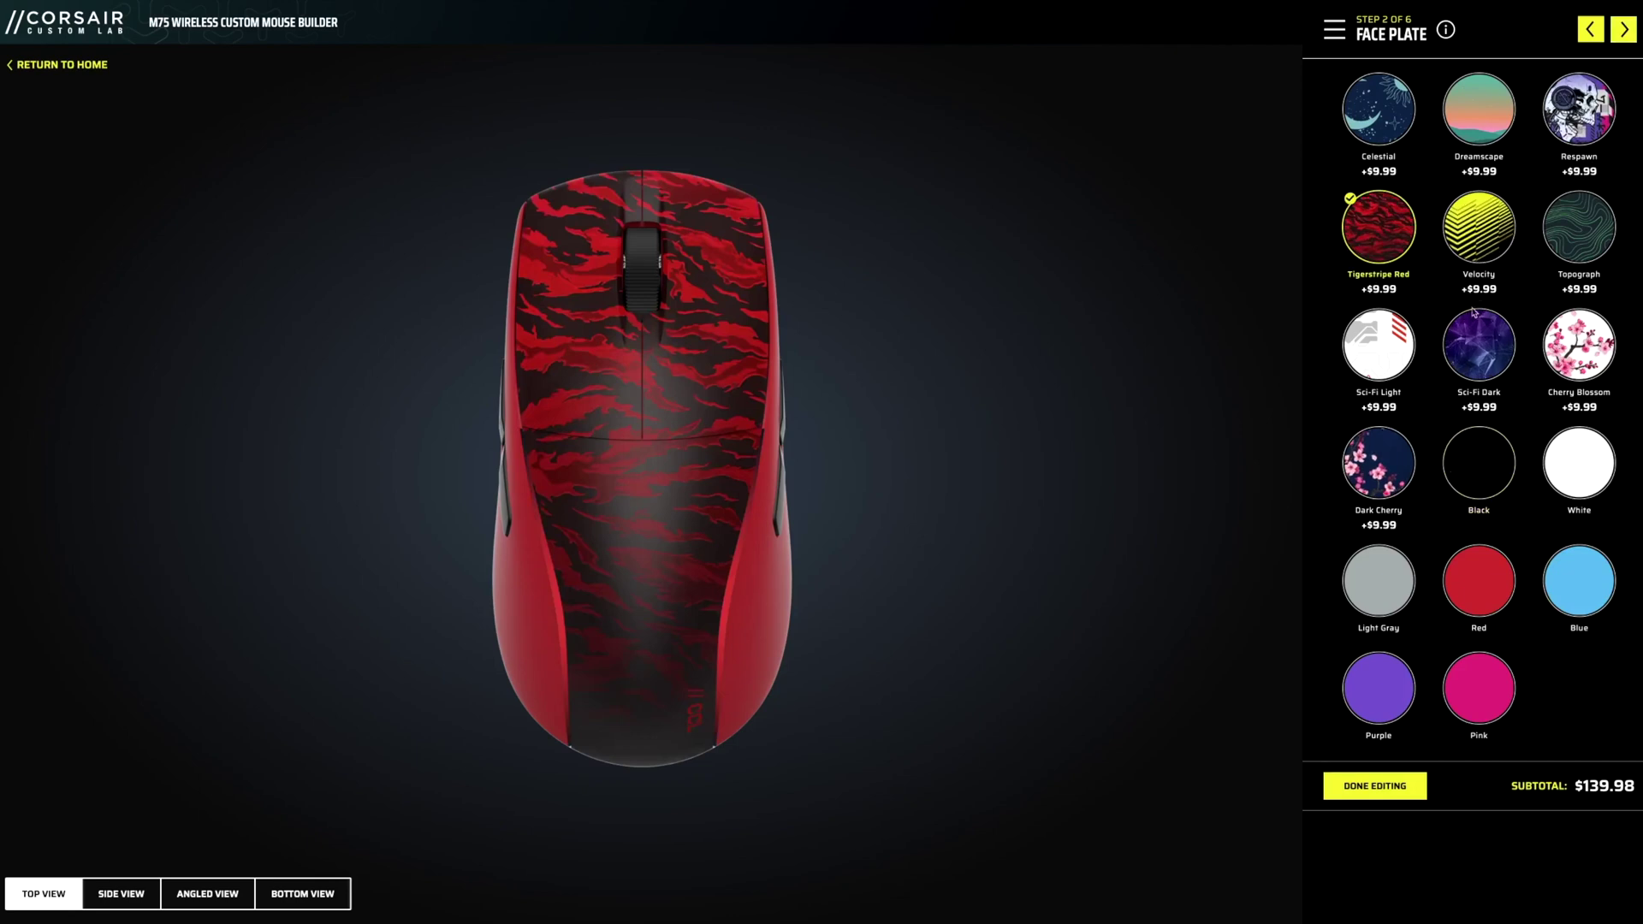
{"action": "left_click", "coordinate": [1402, 334]}
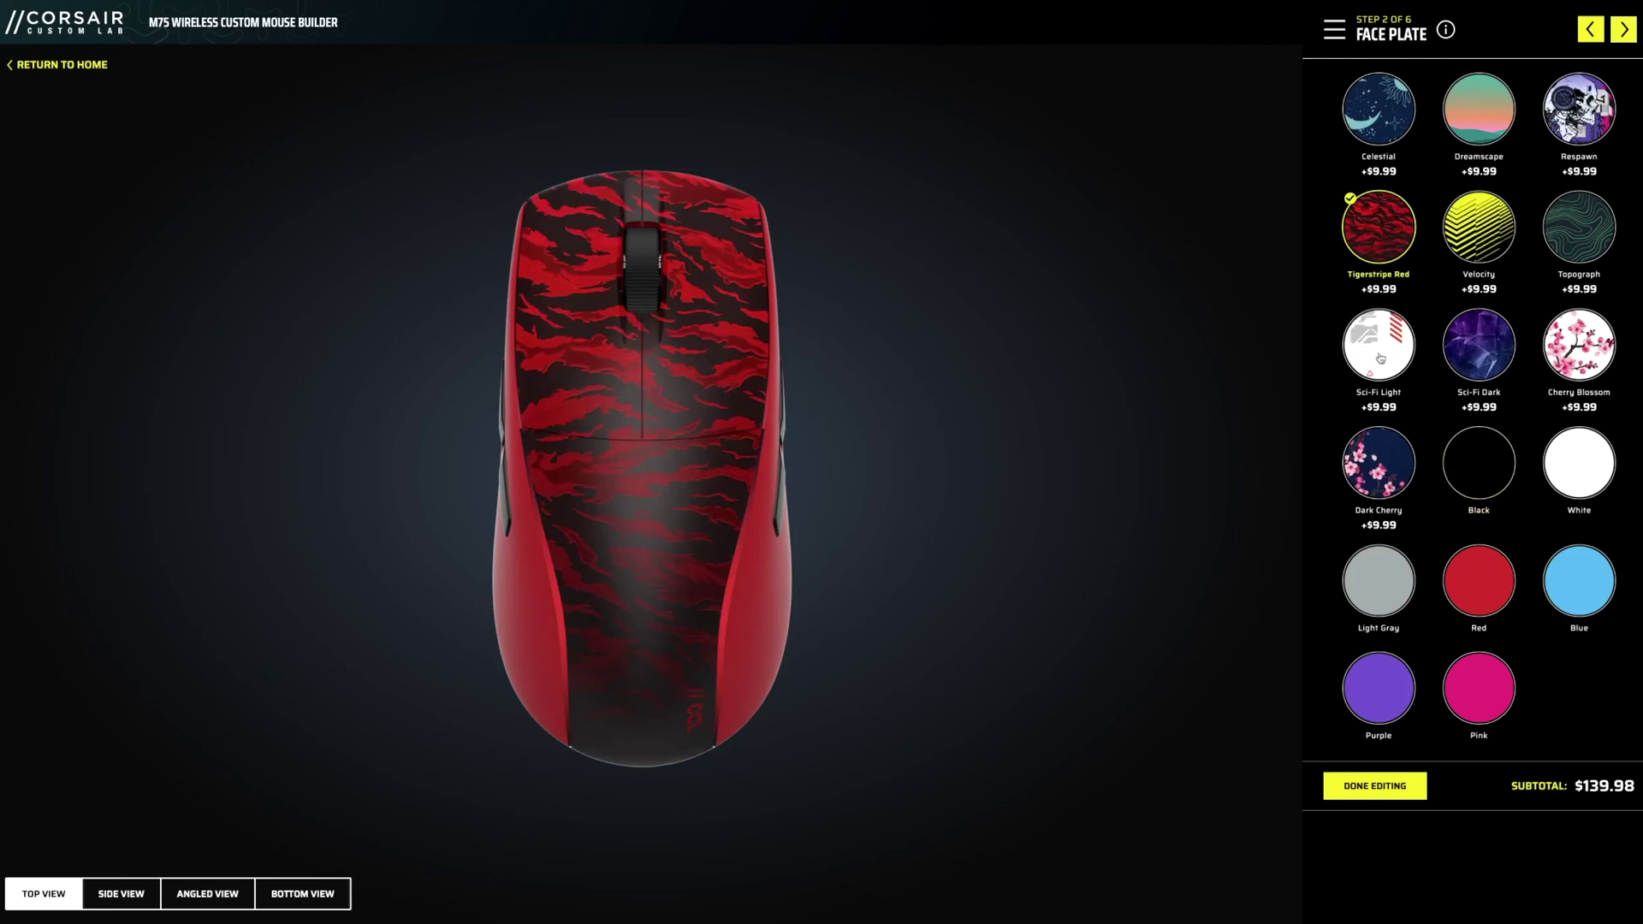
{"action": "left_click", "coordinate": [1378, 245]}
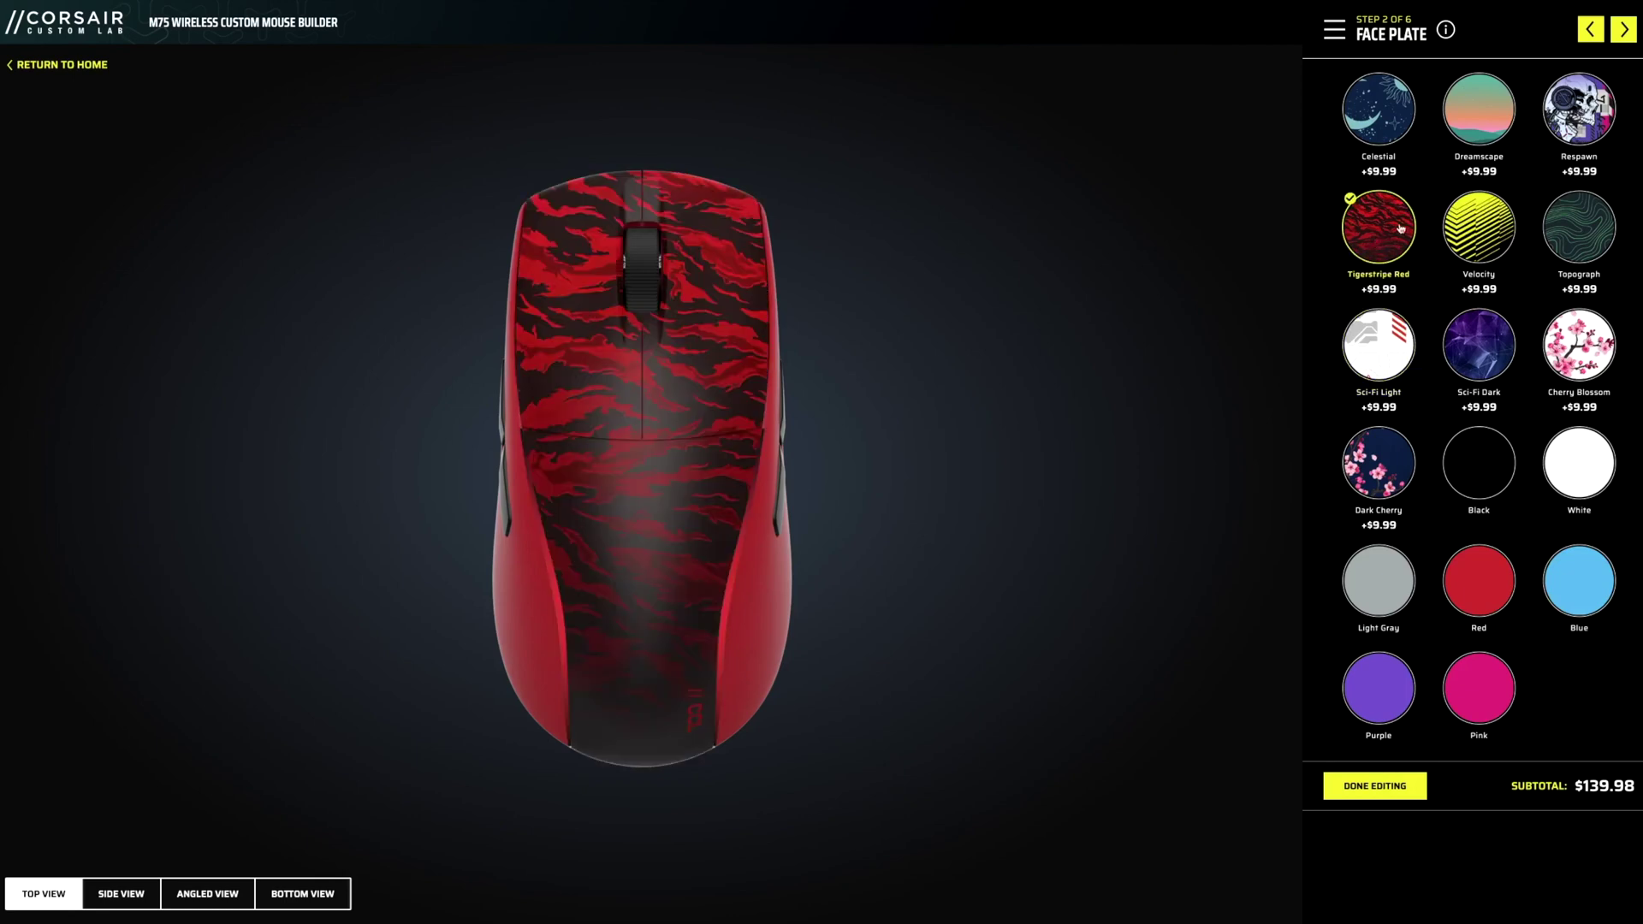
{"action": "left_click", "coordinate": [1591, 29]}
{"action": "left_click", "coordinate": [1488, 99]}
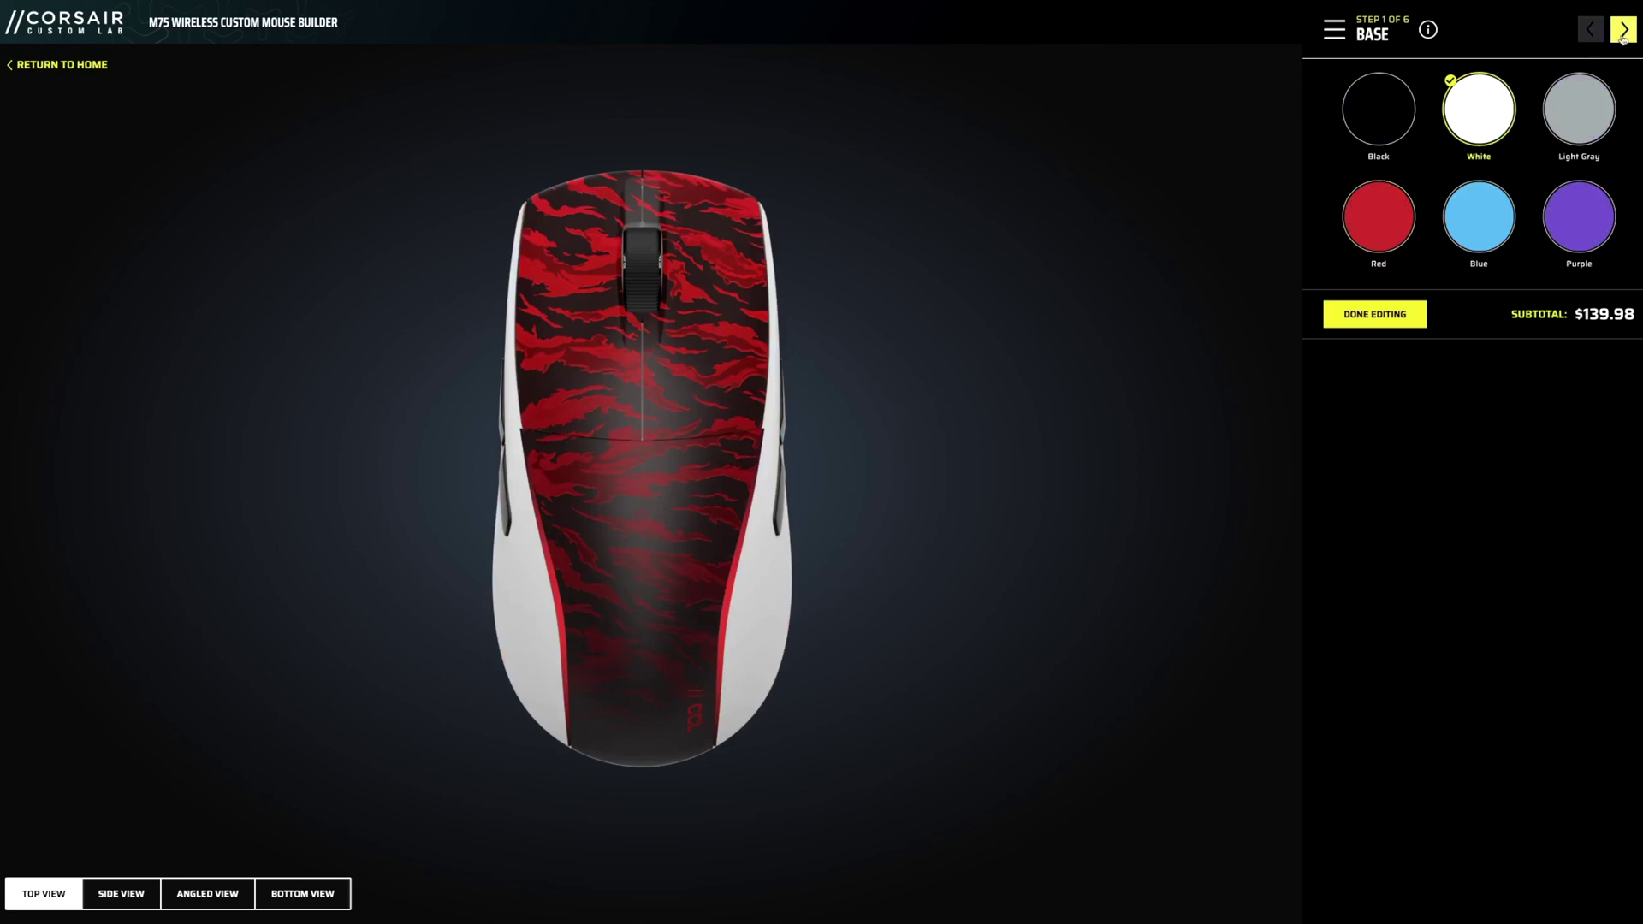
{"action": "left_click", "coordinate": [1623, 31]}
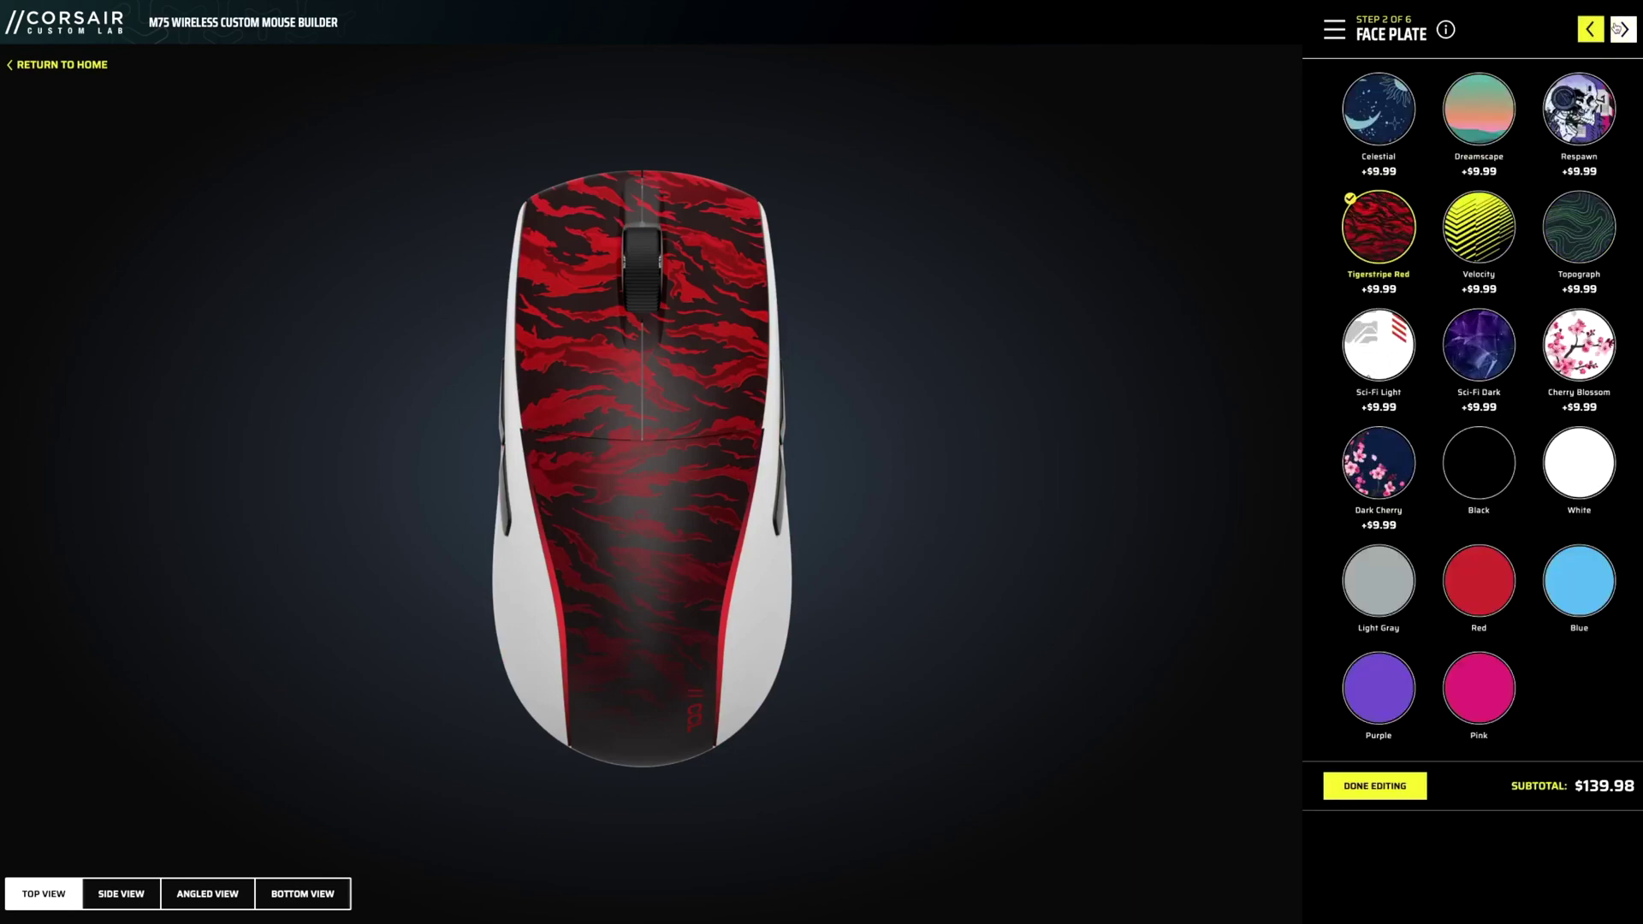
- Give the M75 red side buttons after briefly trying black
{"action": "left_click", "coordinate": [1621, 29]}
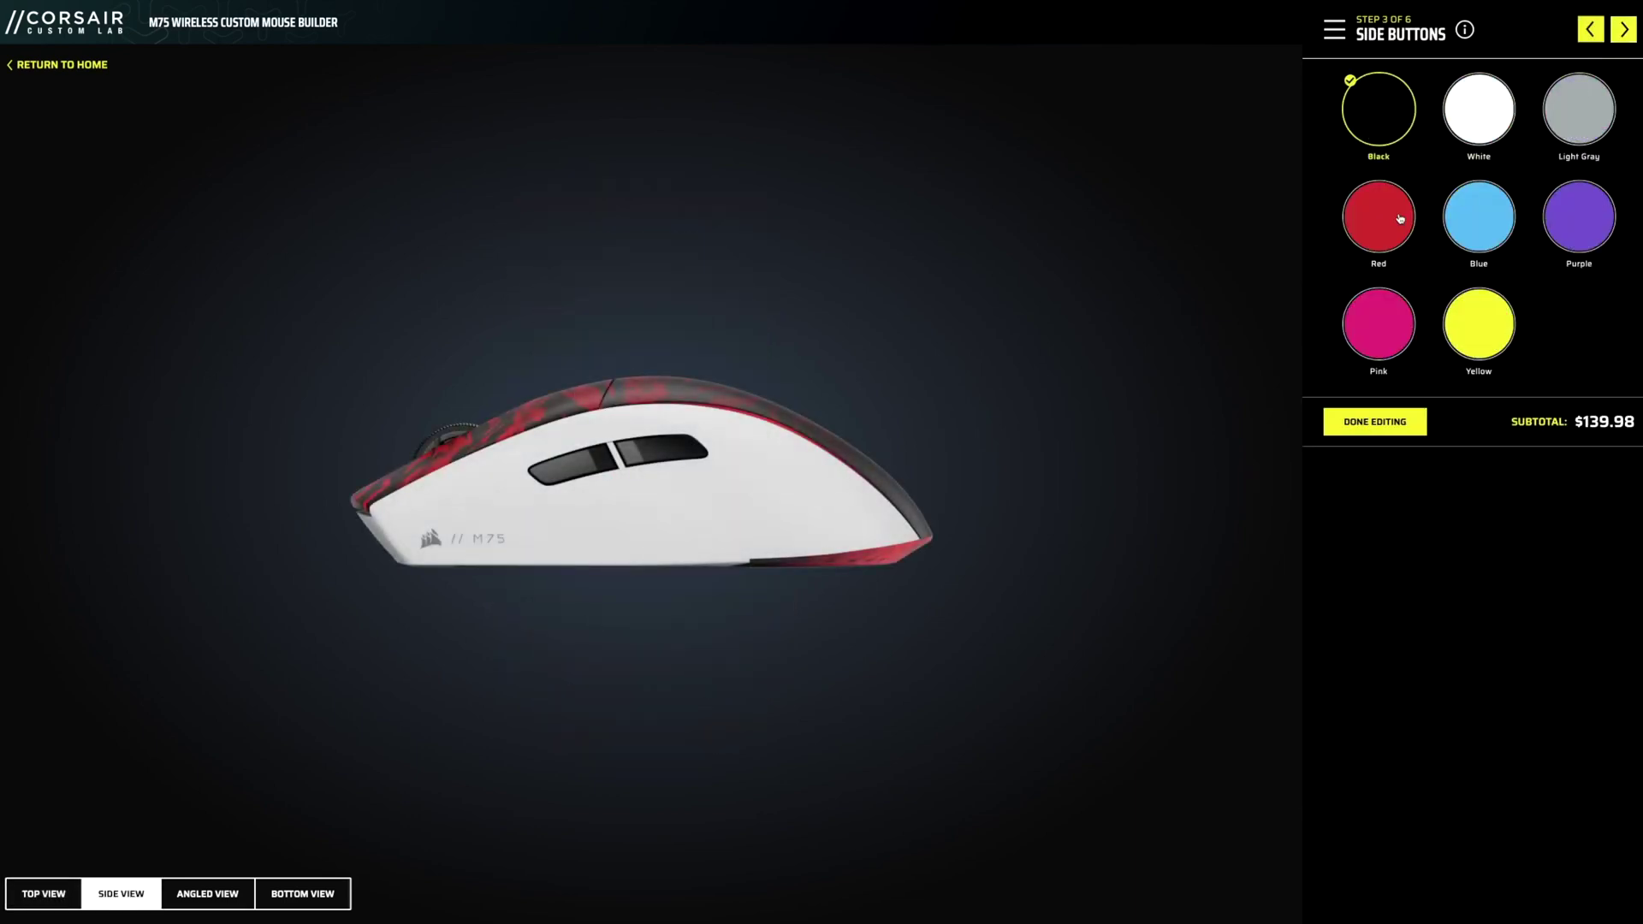
{"action": "left_click", "coordinate": [1346, 239]}
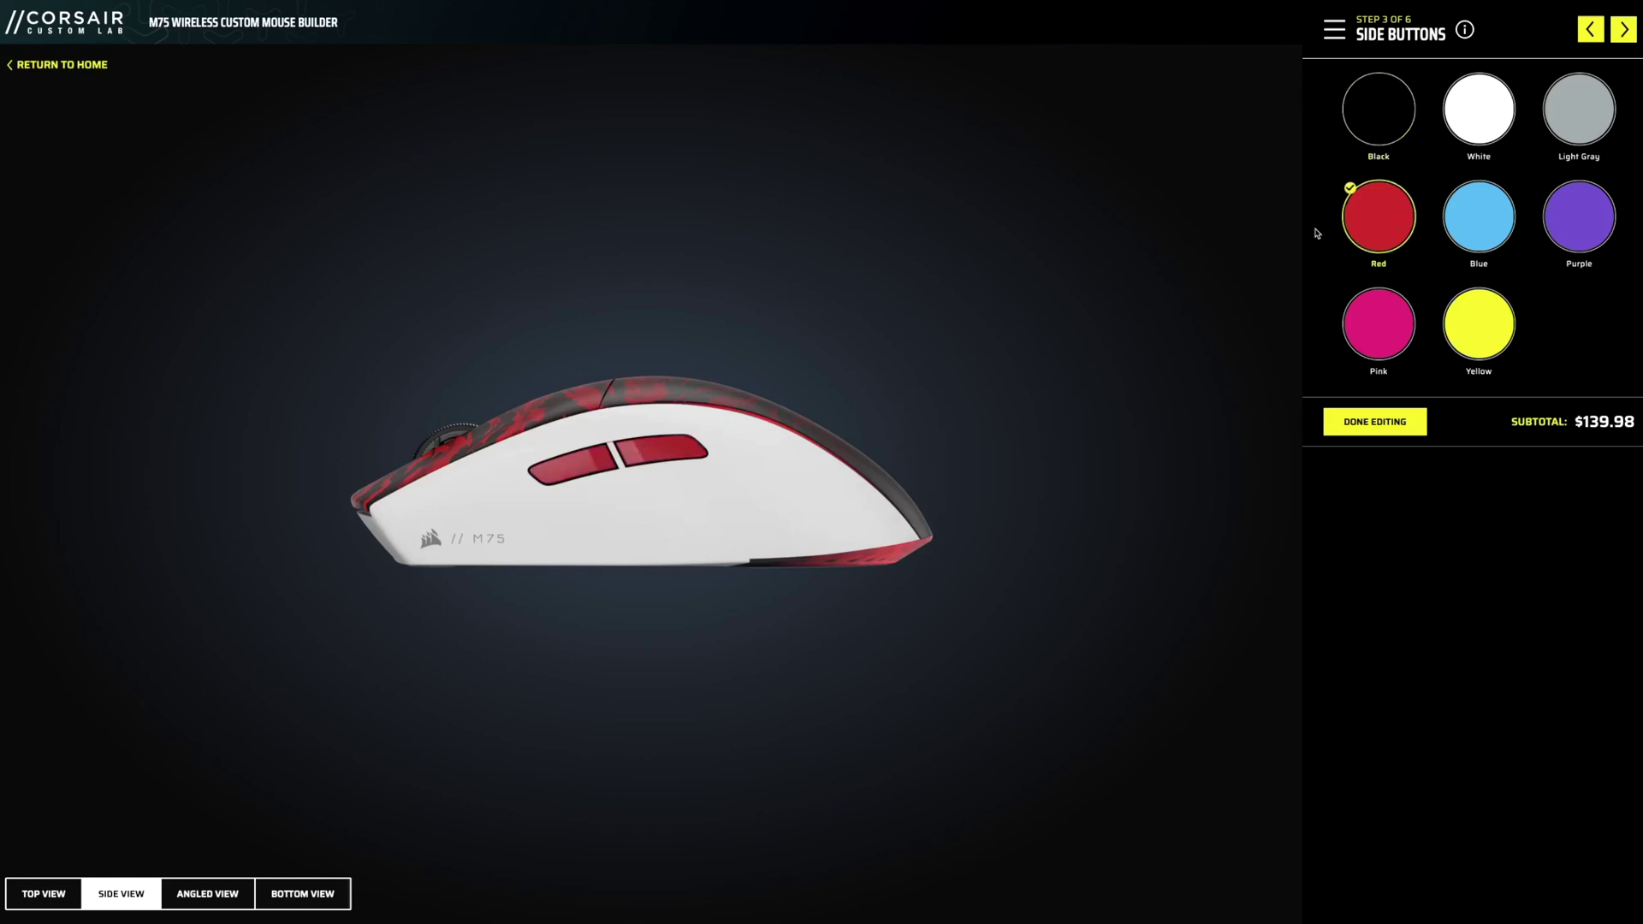
{"action": "left_click", "coordinate": [1374, 141]}
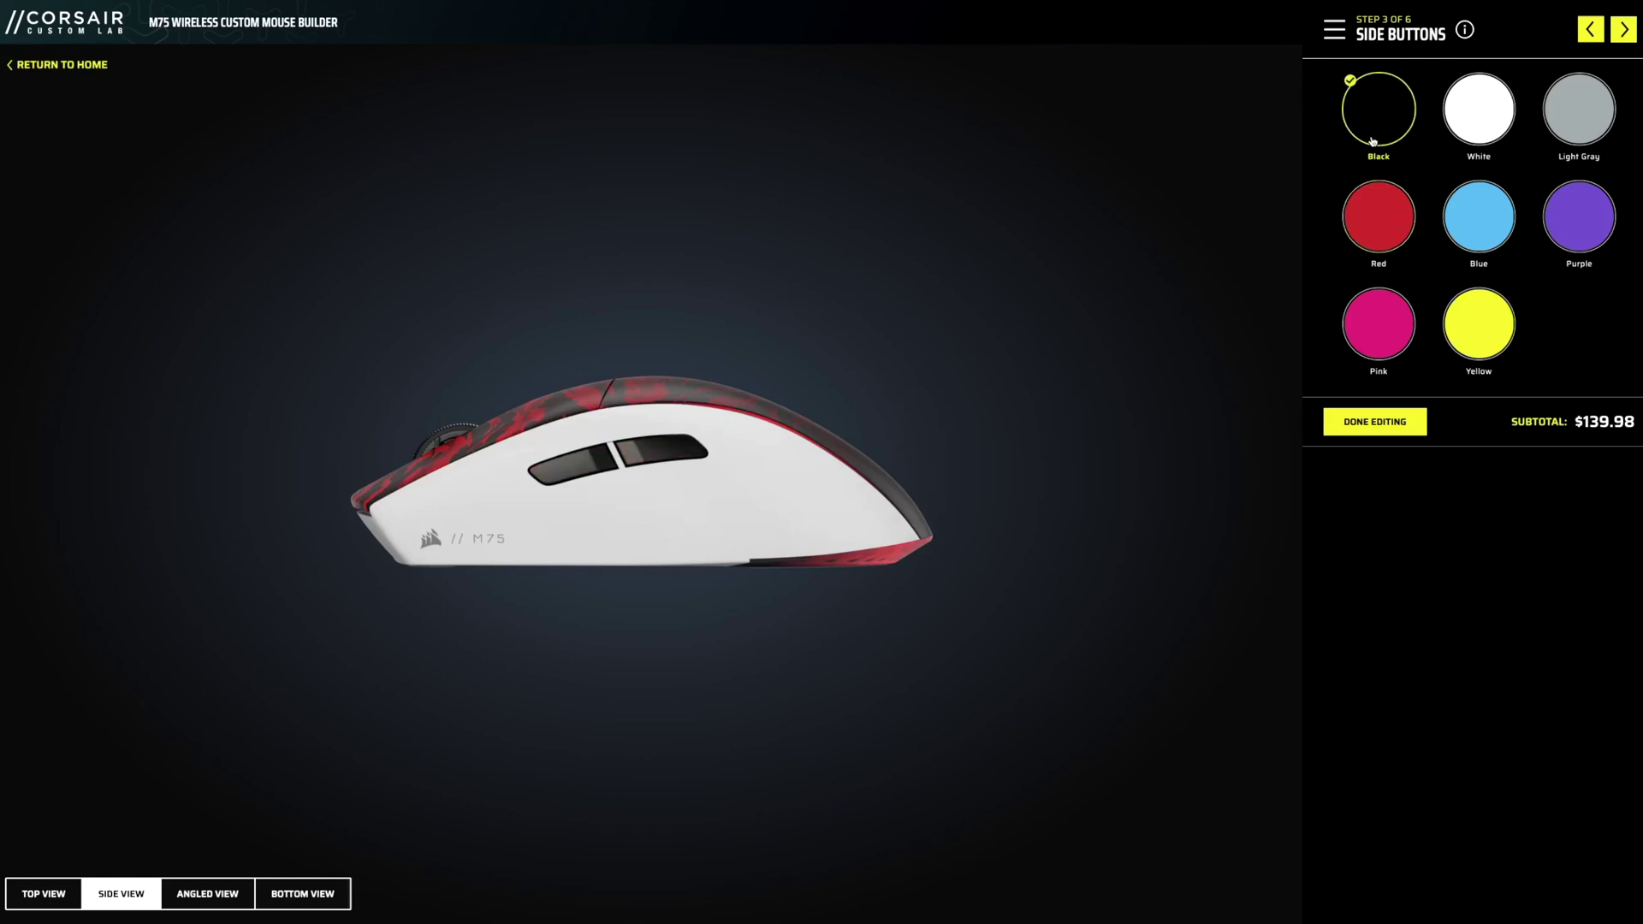
{"action": "left_click", "coordinate": [1378, 252]}
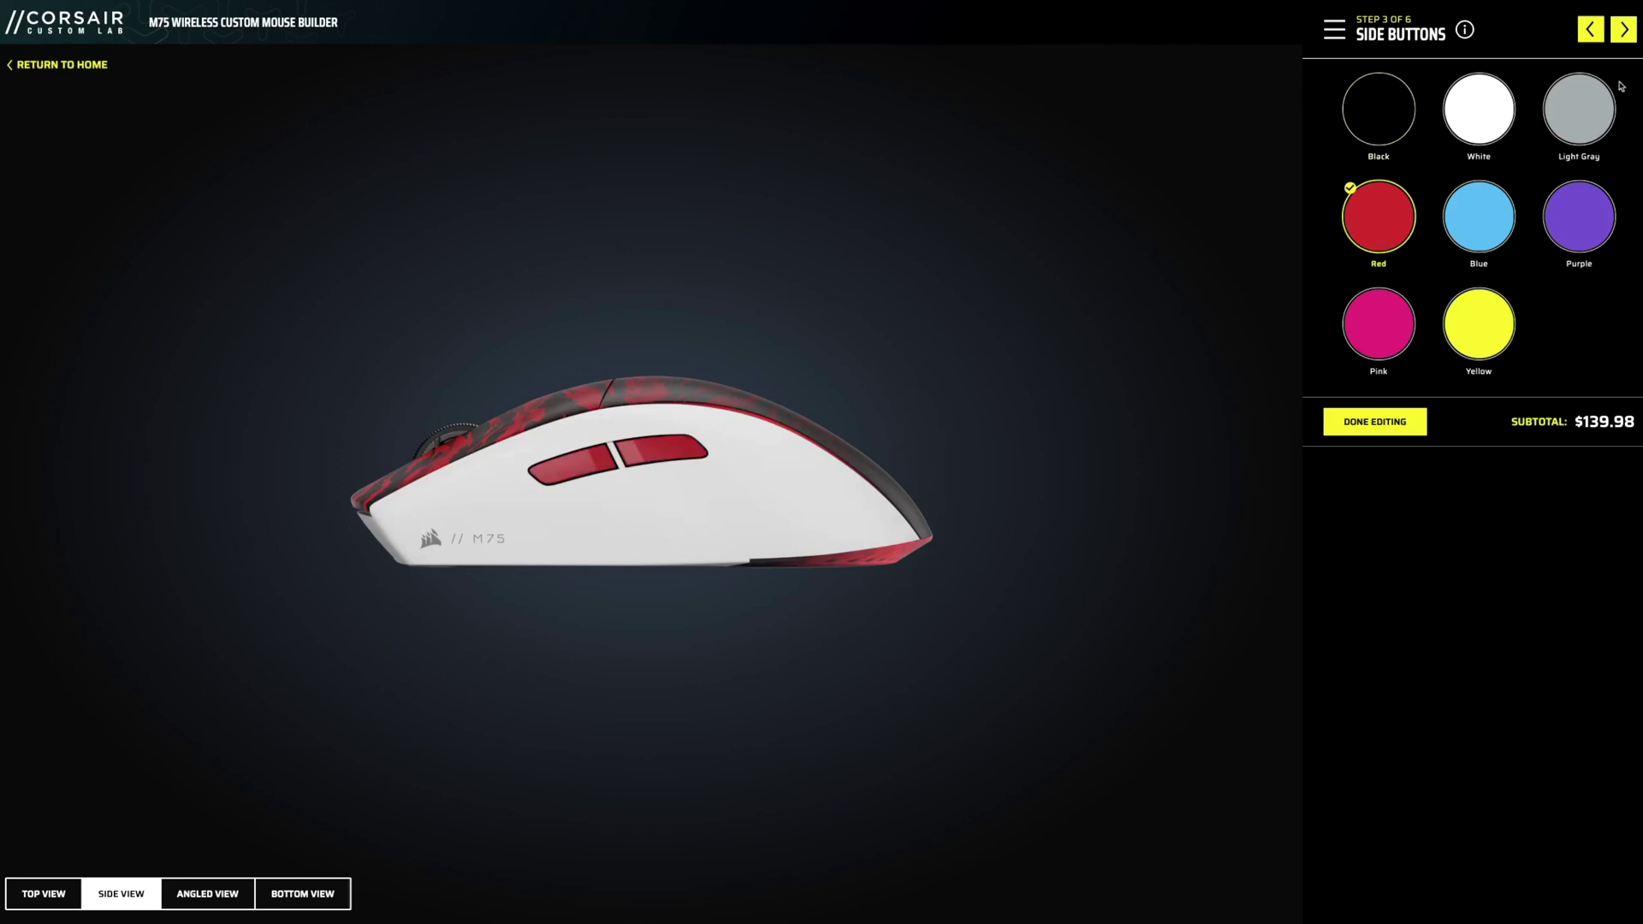
- Keep the scroll wheel black after trying light gray, then continue to the feet step
{"action": "left_click", "coordinate": [1625, 30]}
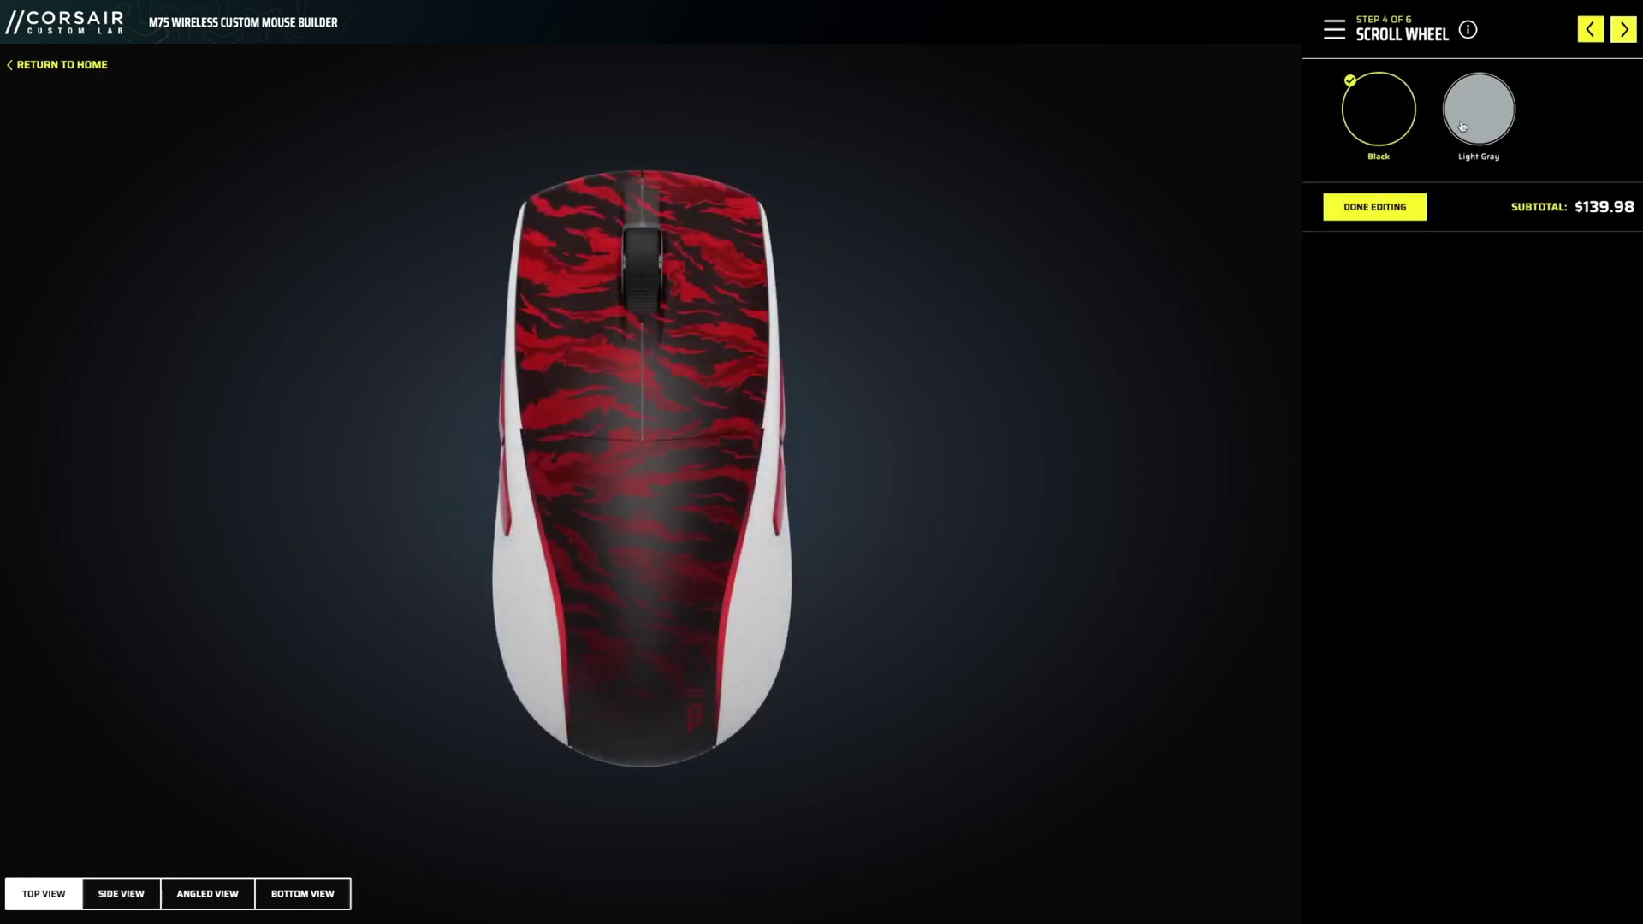
{"action": "left_click", "coordinate": [1487, 138]}
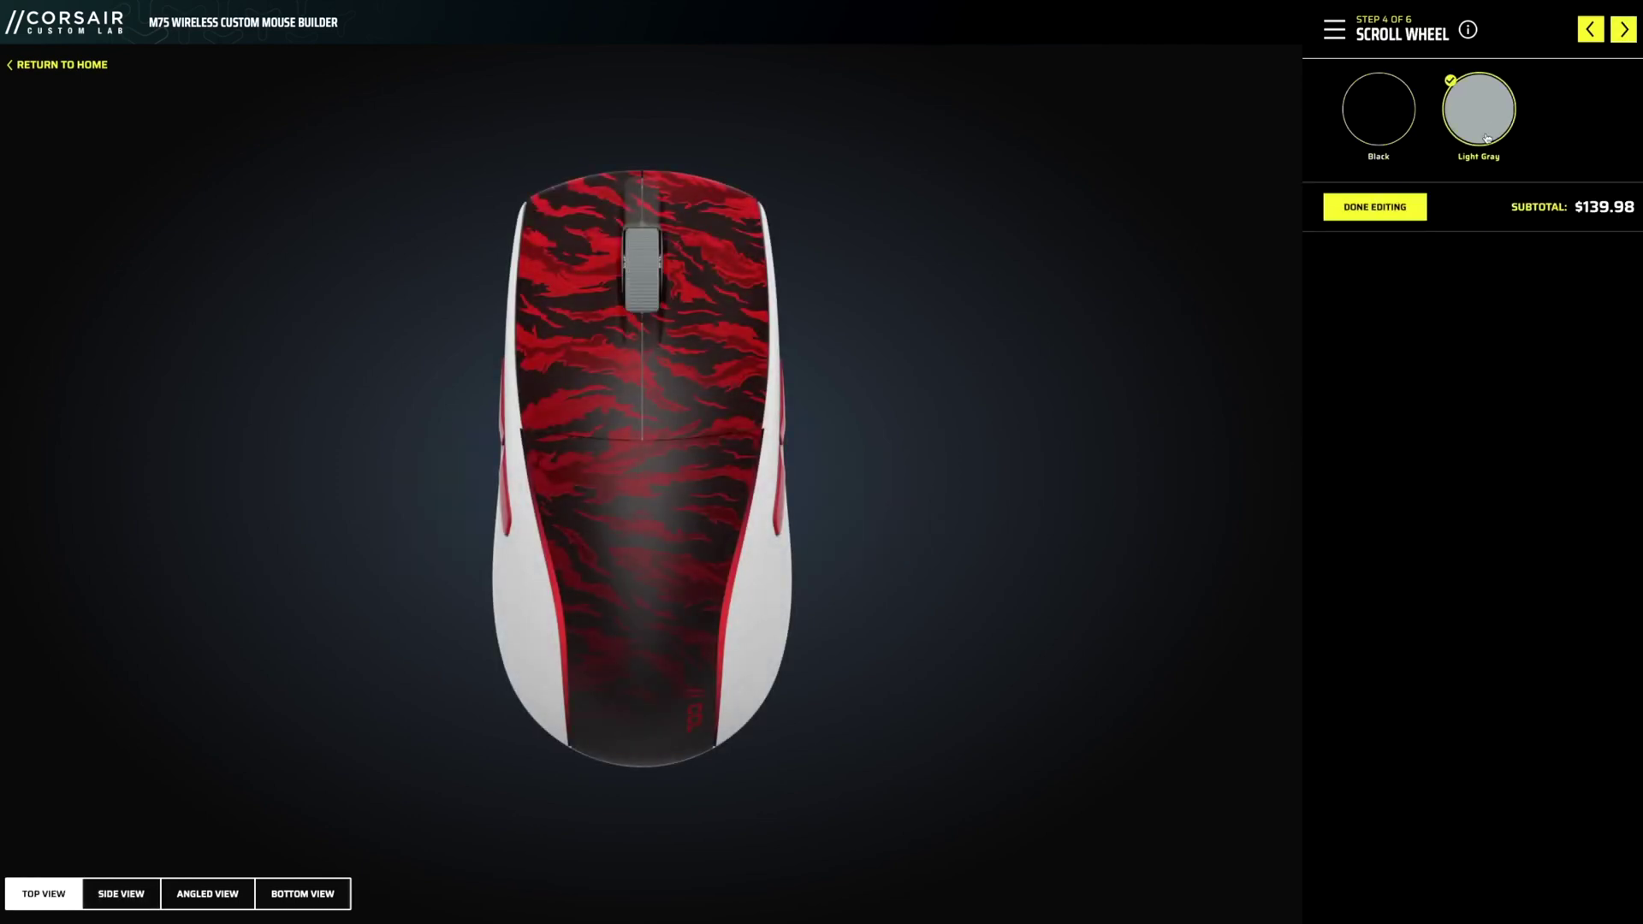
{"action": "left_click", "coordinate": [1380, 131]}
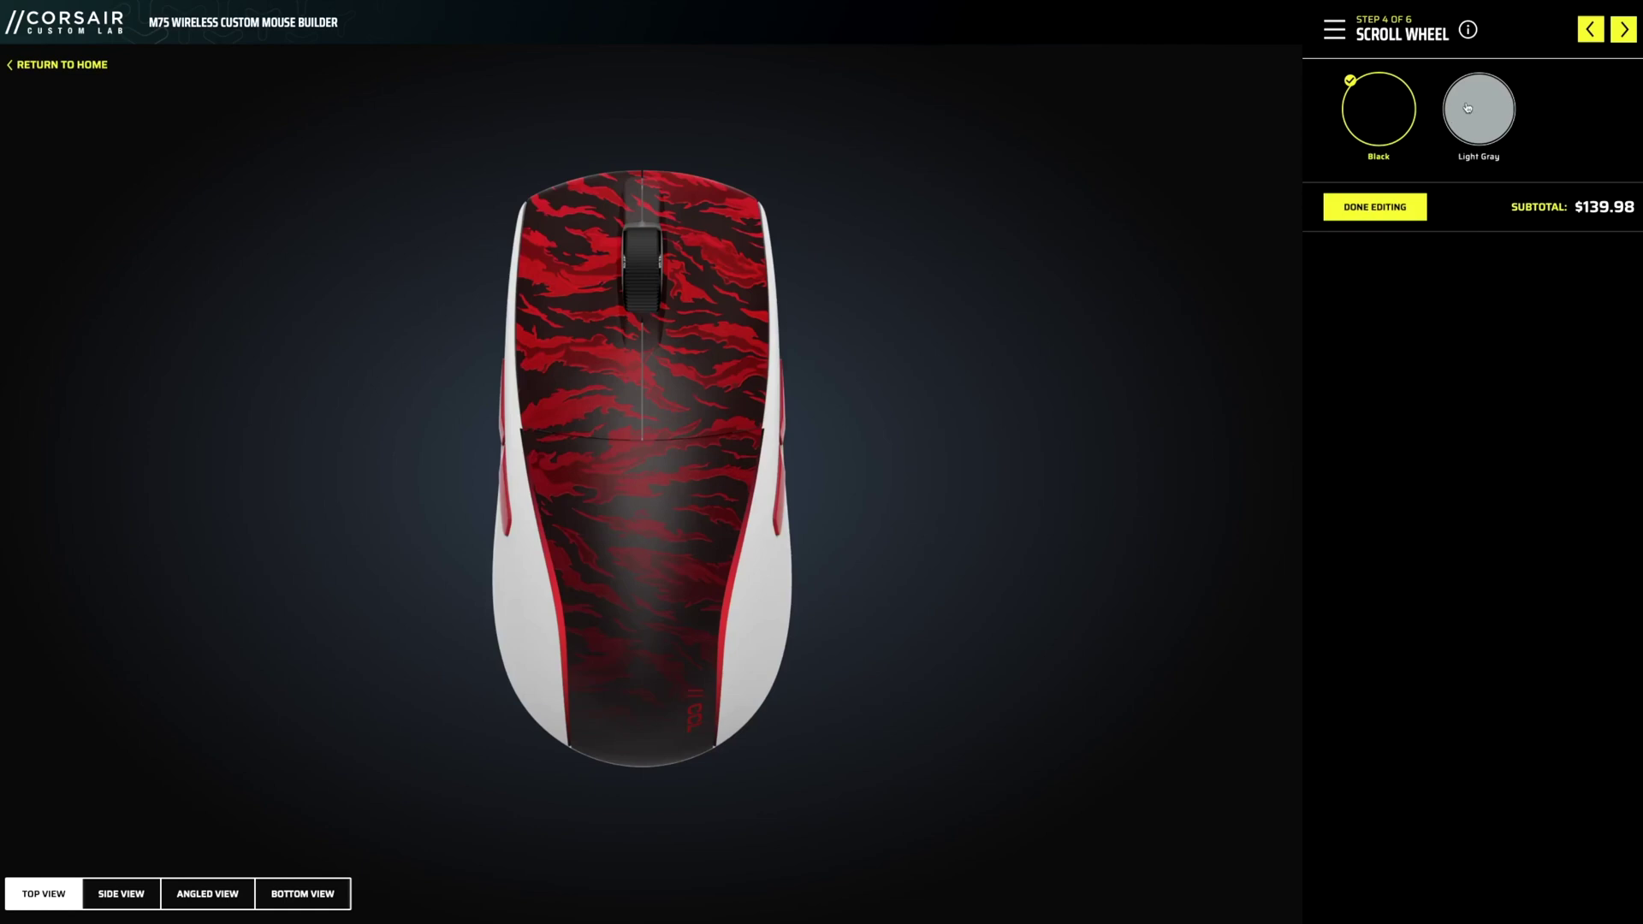
{"action": "left_click", "coordinate": [1623, 30]}
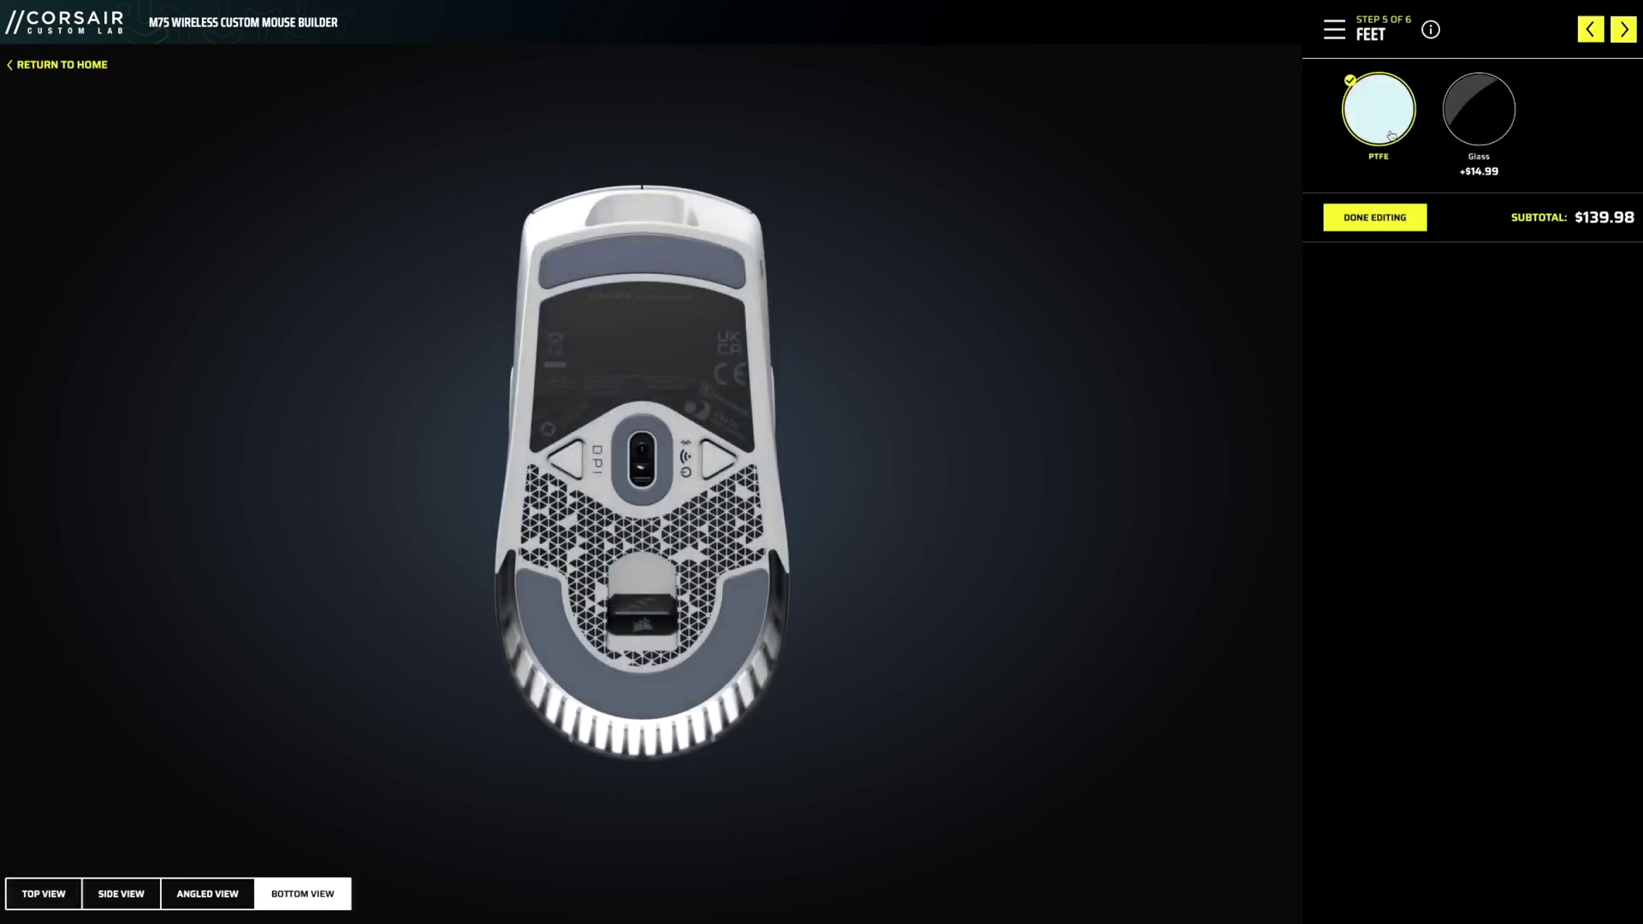
- Preview Glass feet, then keep the PTFE feet on the mouse
{"action": "left_click", "coordinate": [1469, 118]}
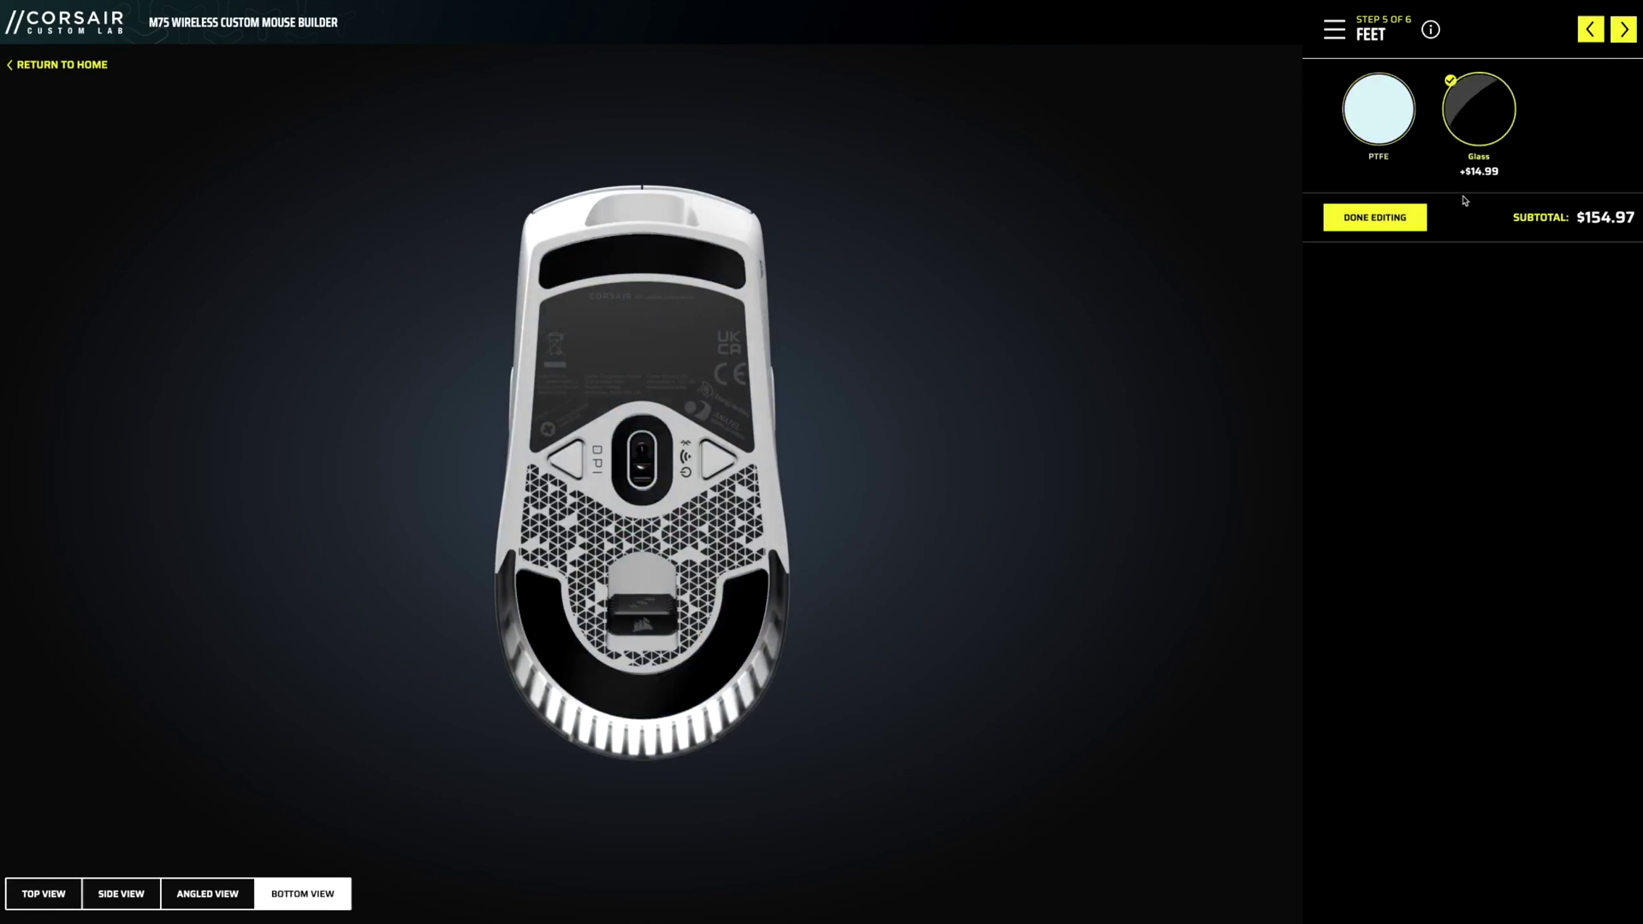
{"action": "left_click", "coordinate": [1402, 135]}
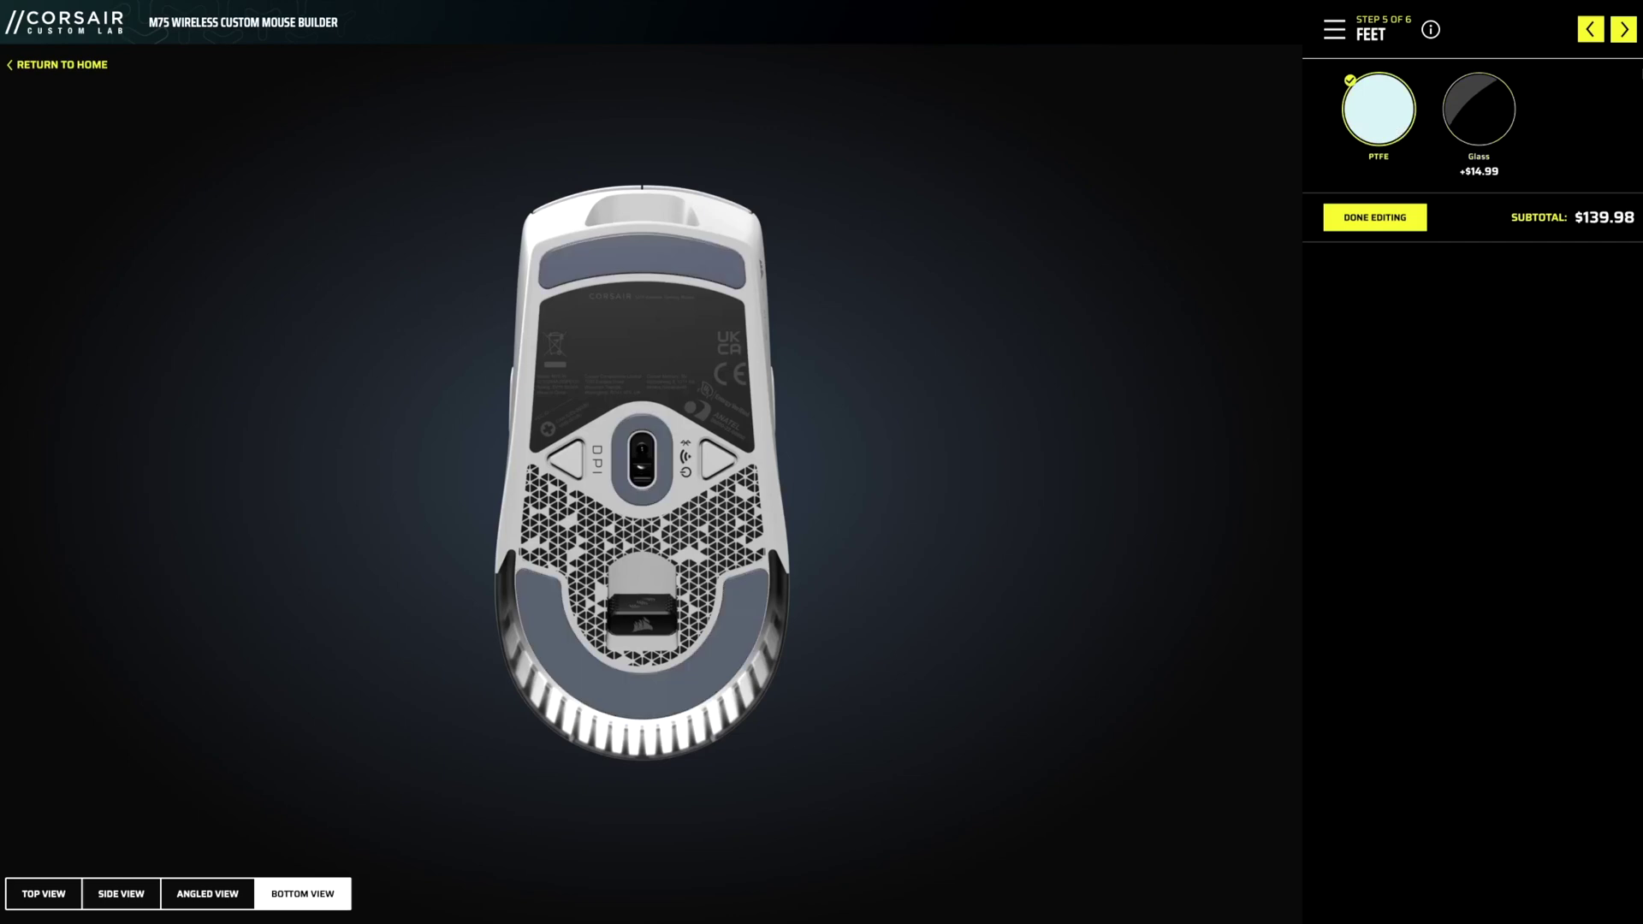
{"action": "left_click", "coordinate": [1623, 30]}
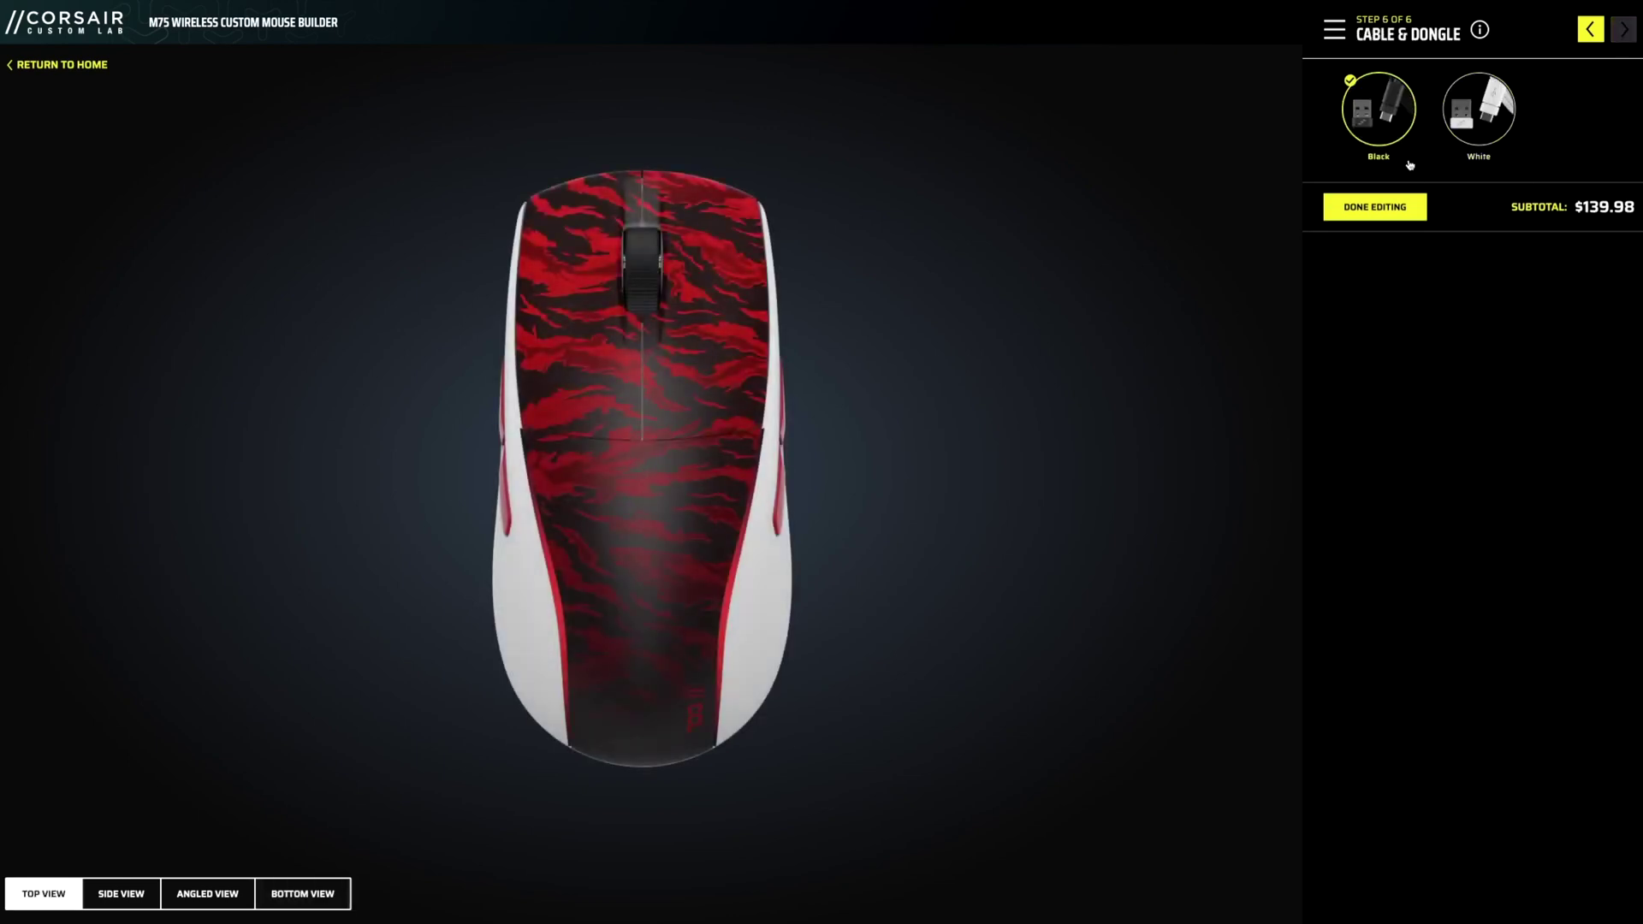
- Choose the white cable and dongle and inspect the mouse from the bottom, angled and side views
{"action": "left_click", "coordinate": [1479, 112]}
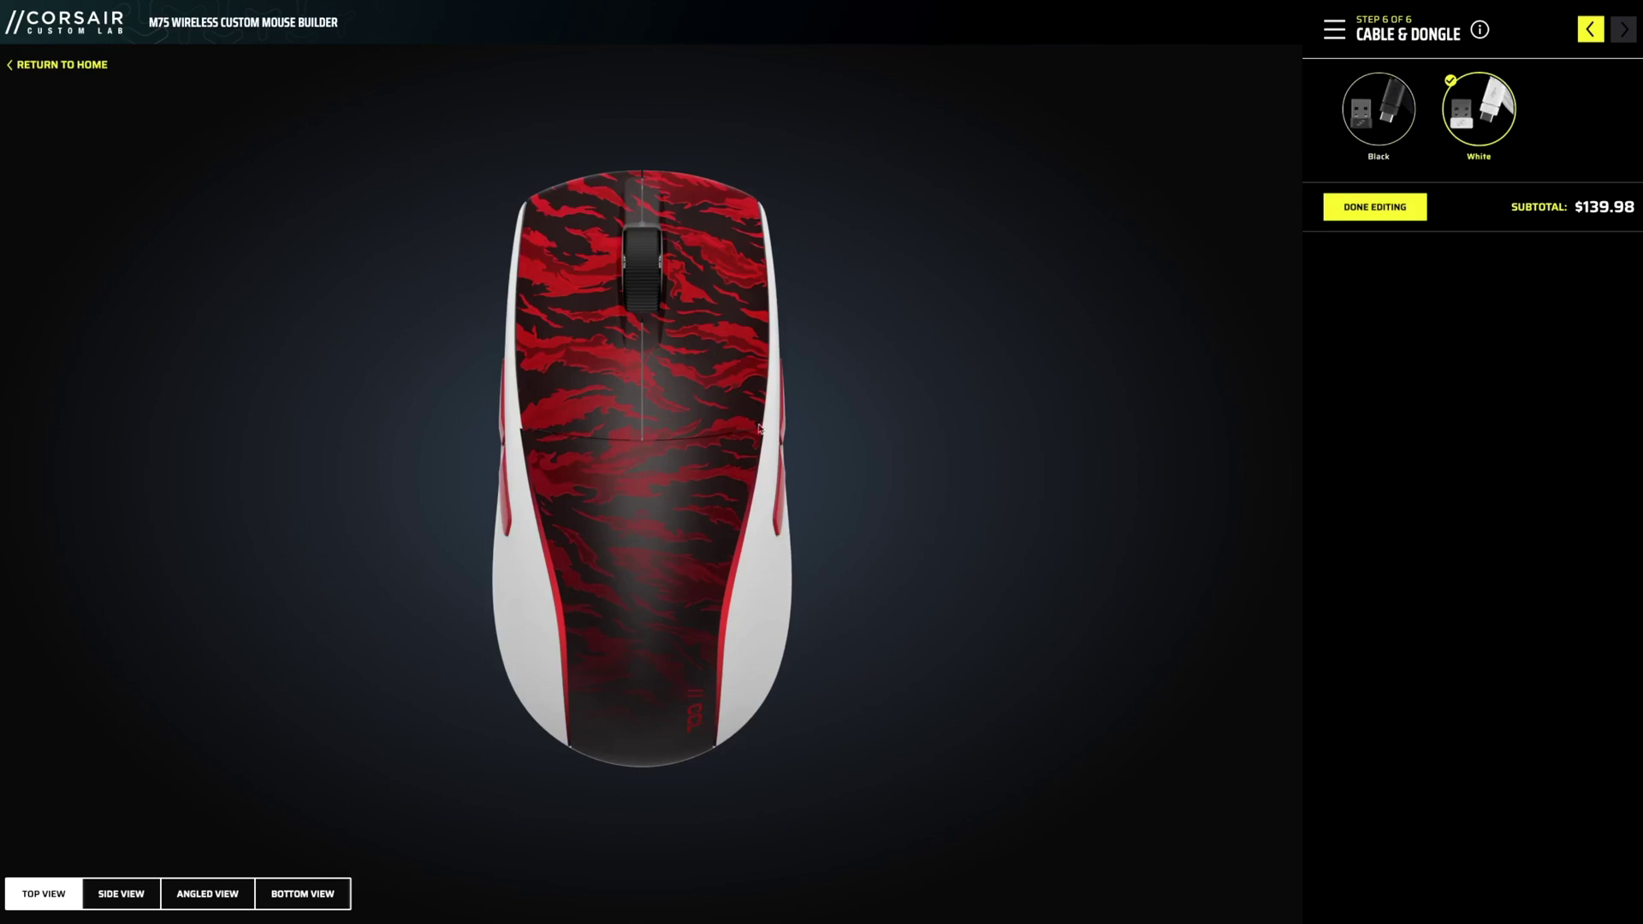
{"action": "left_click", "coordinate": [282, 907]}
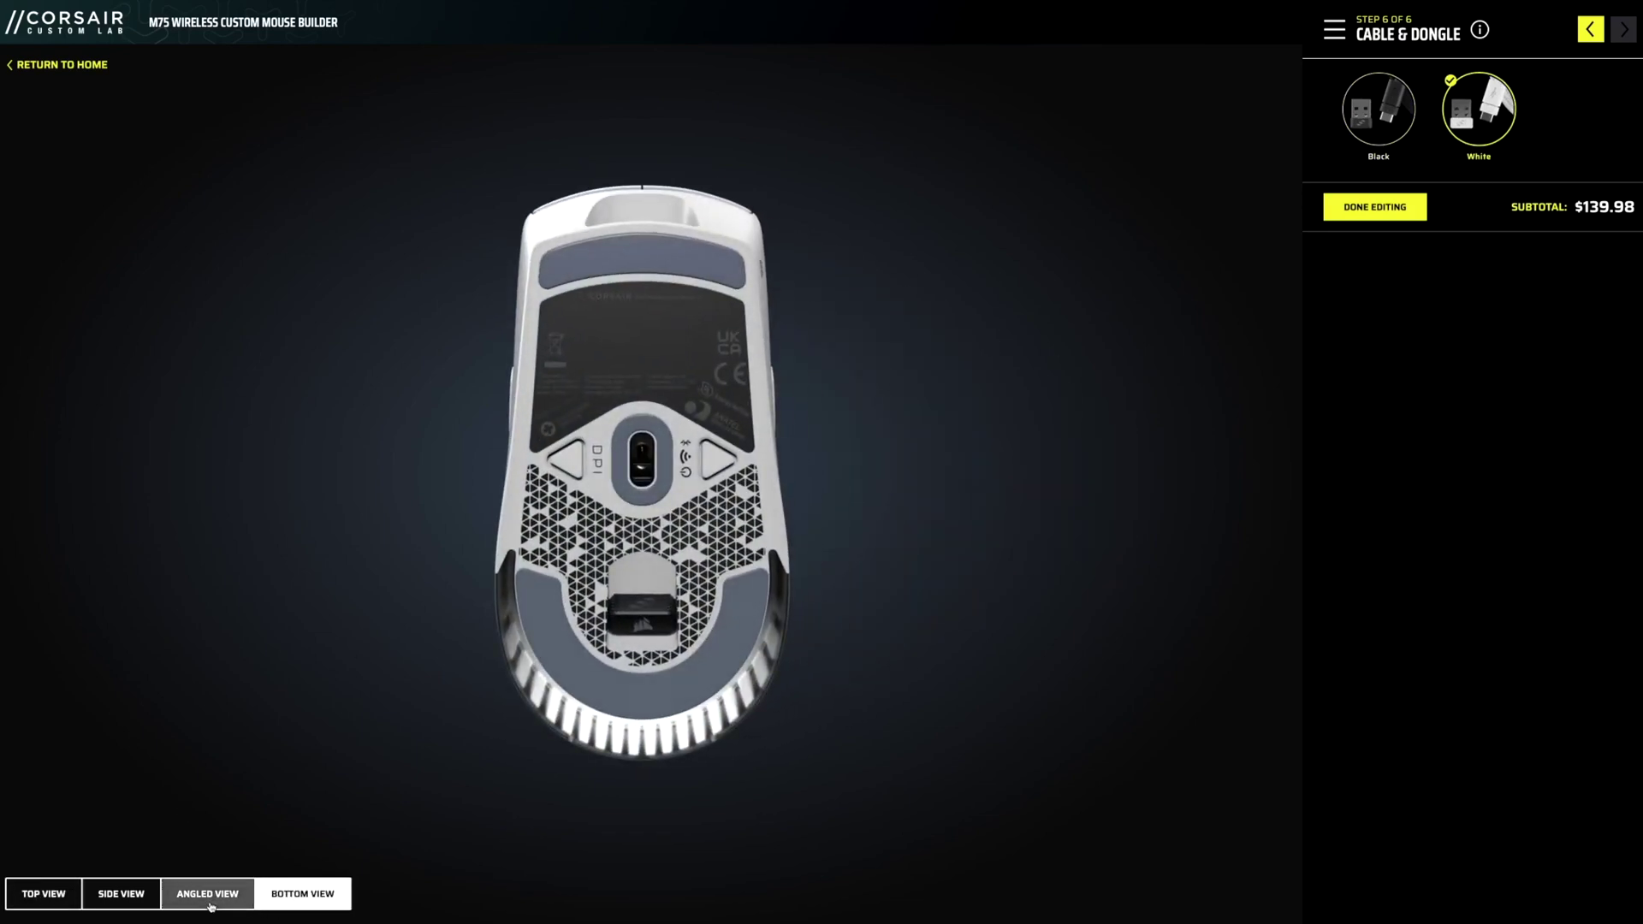
{"action": "left_click", "coordinate": [210, 907]}
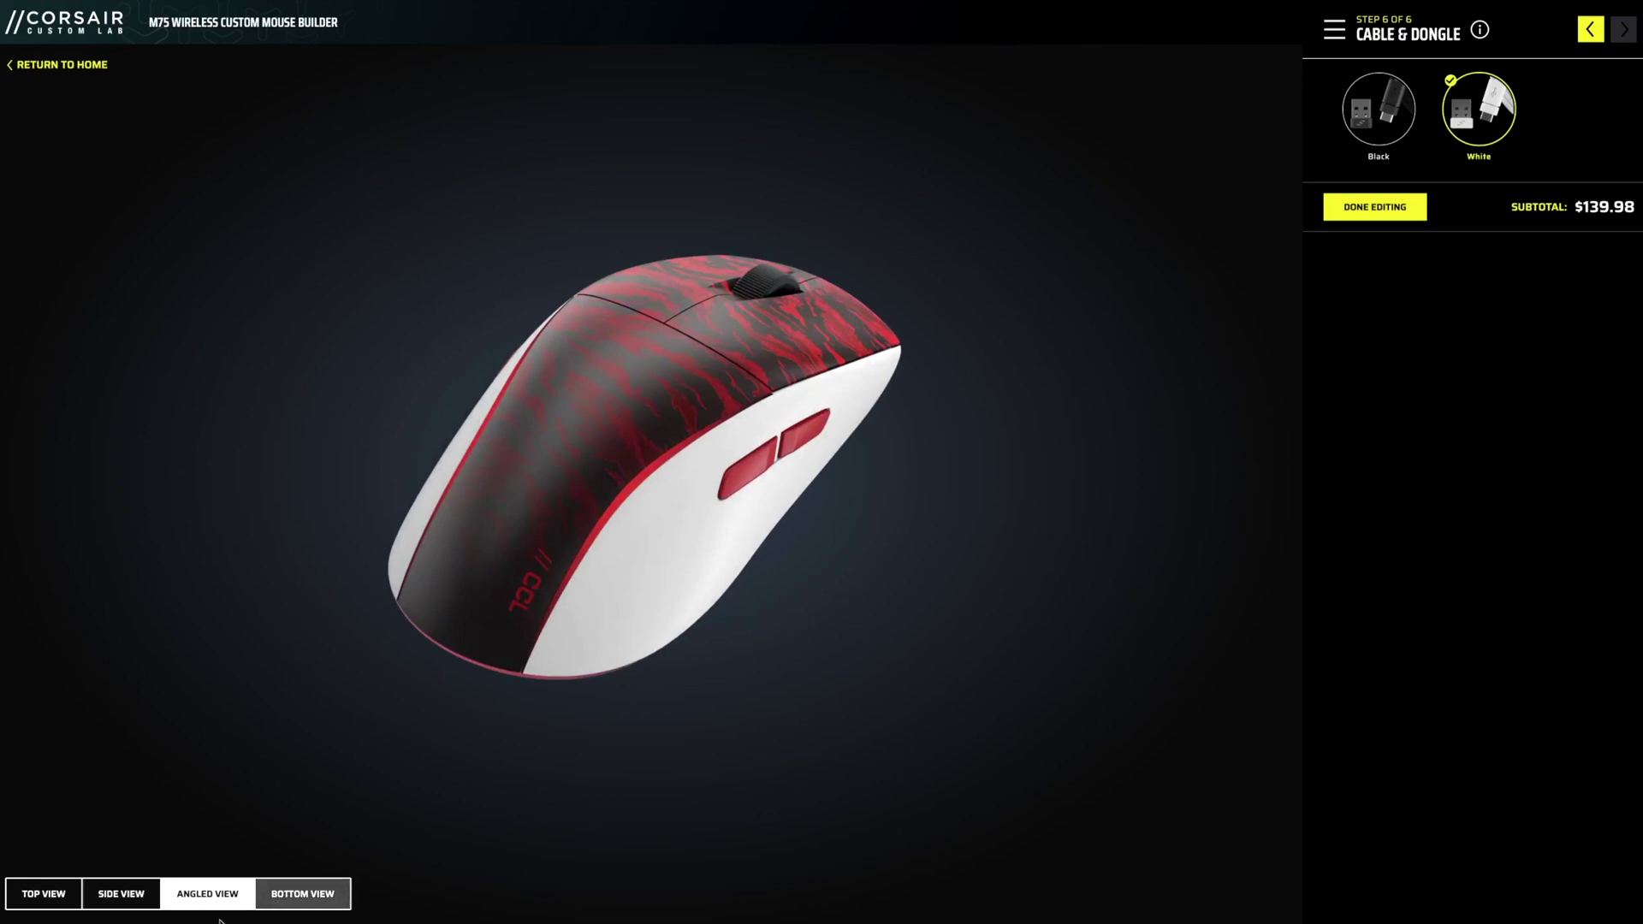
{"action": "left_click", "coordinate": [128, 897]}
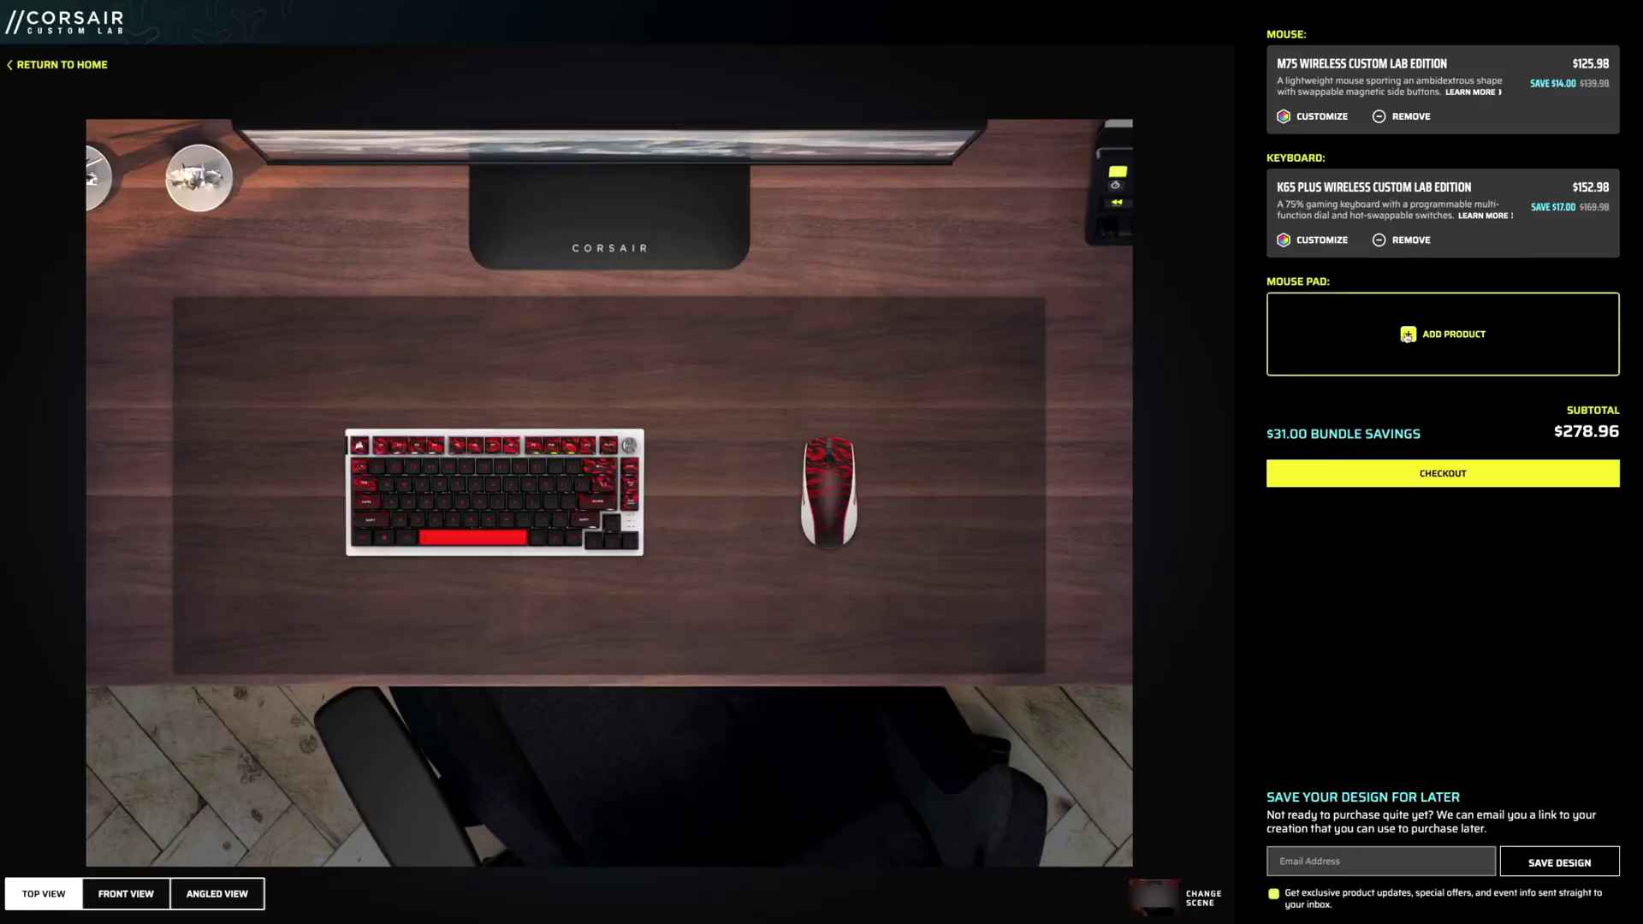
- Add a size L MM300 mouse pad to the bundle and open its design customizer
{"action": "left_click", "coordinate": [1407, 334]}
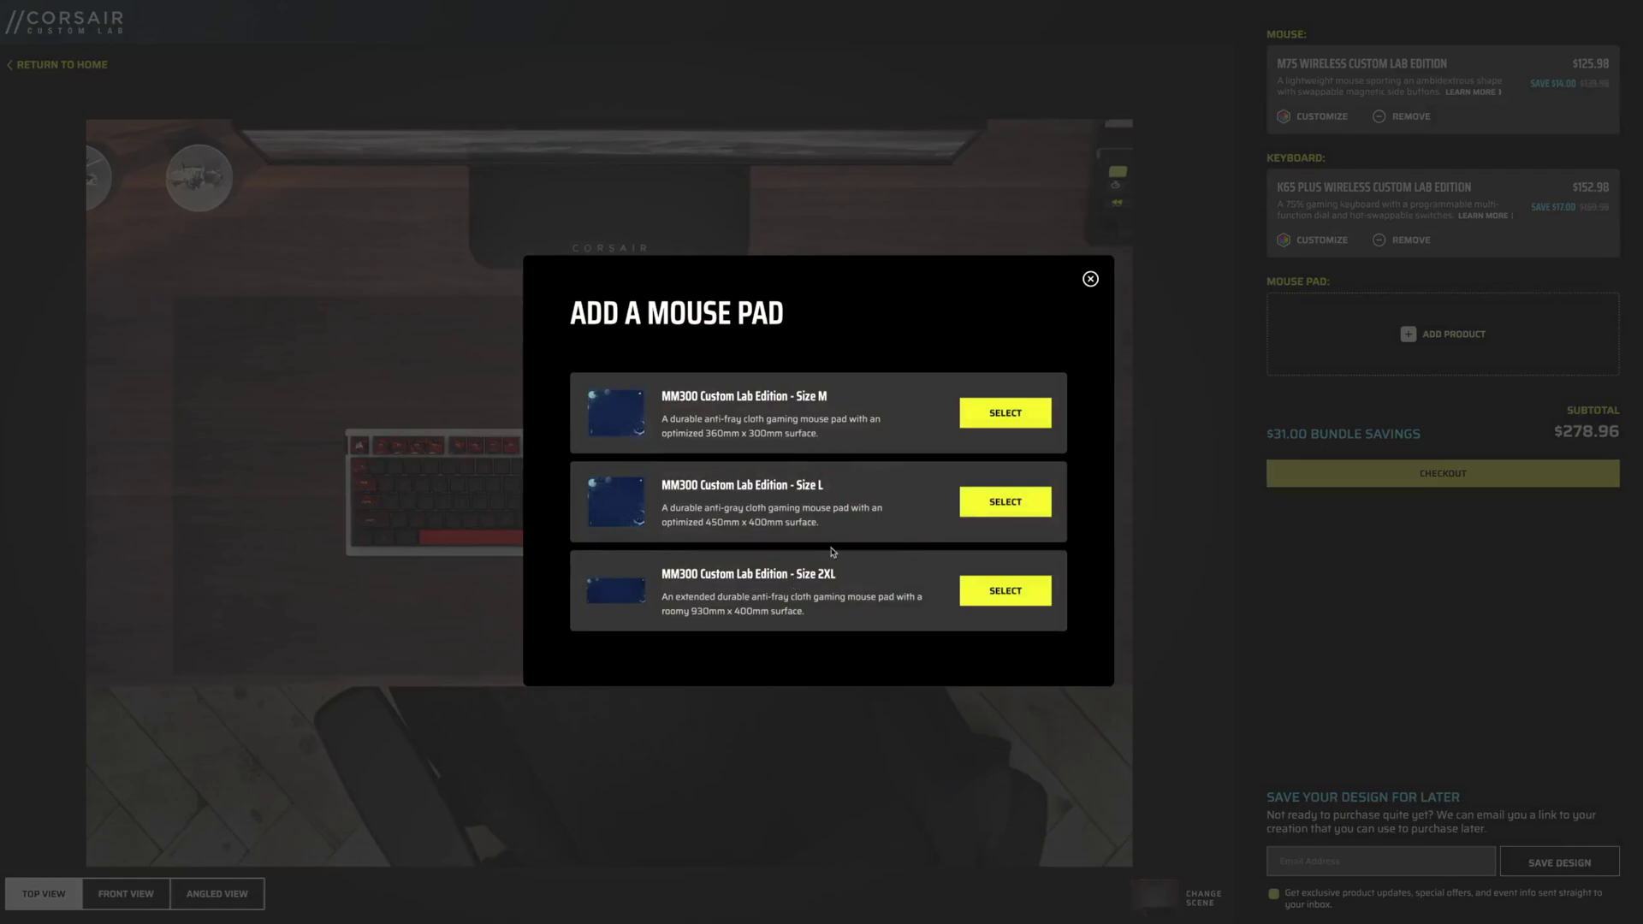
{"action": "left_click", "coordinate": [1012, 504]}
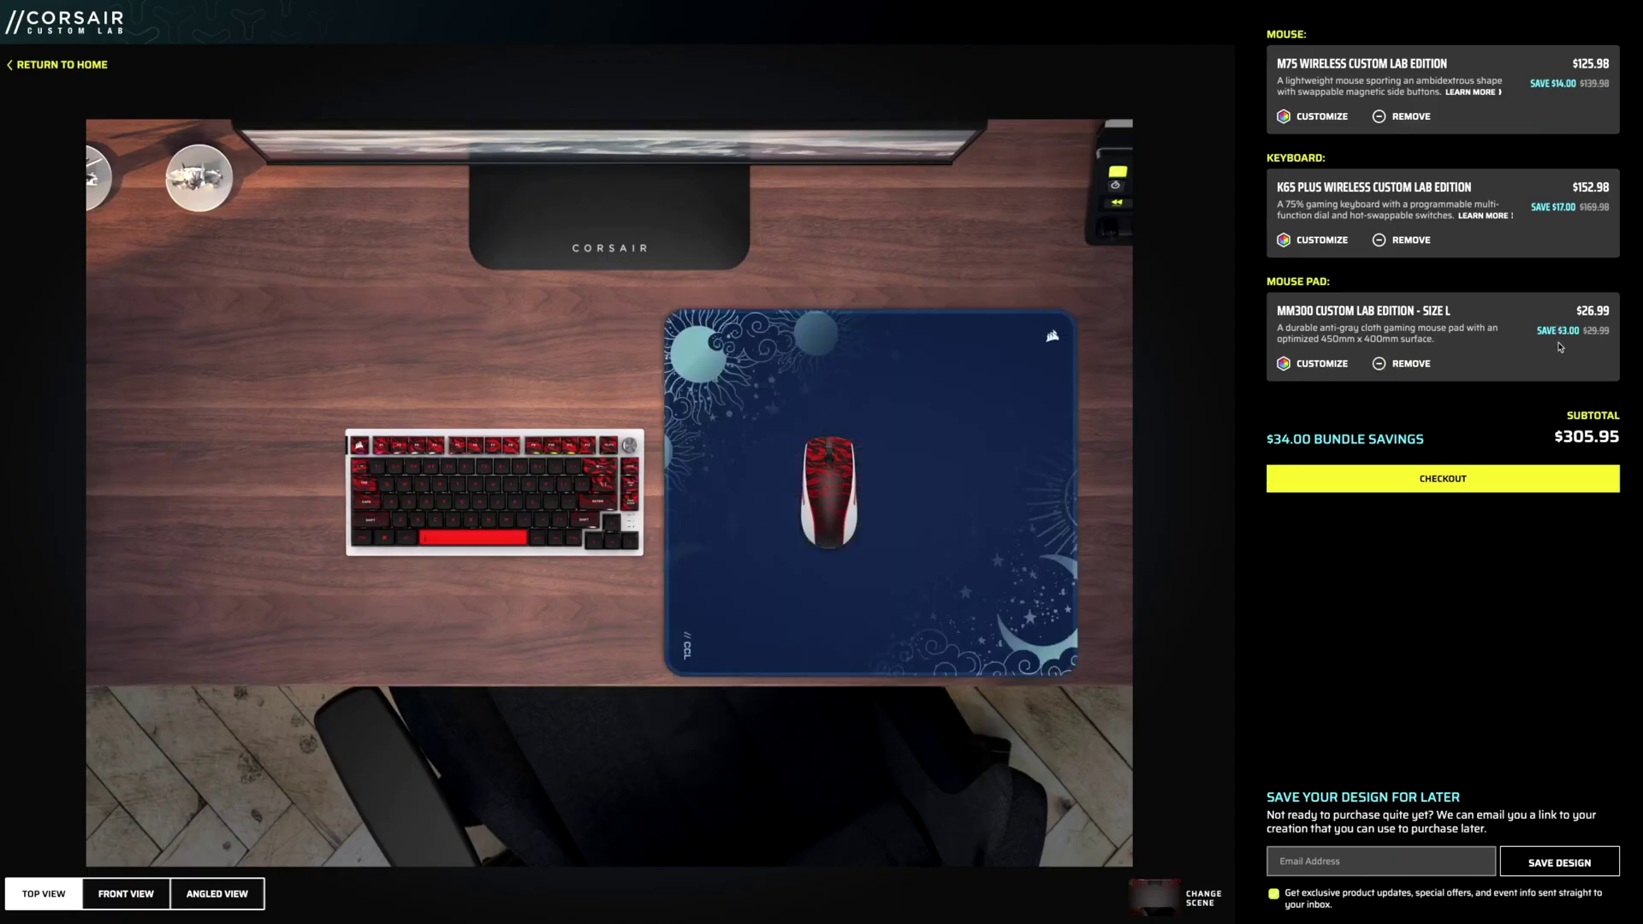
{"action": "left_click", "coordinate": [1323, 365]}
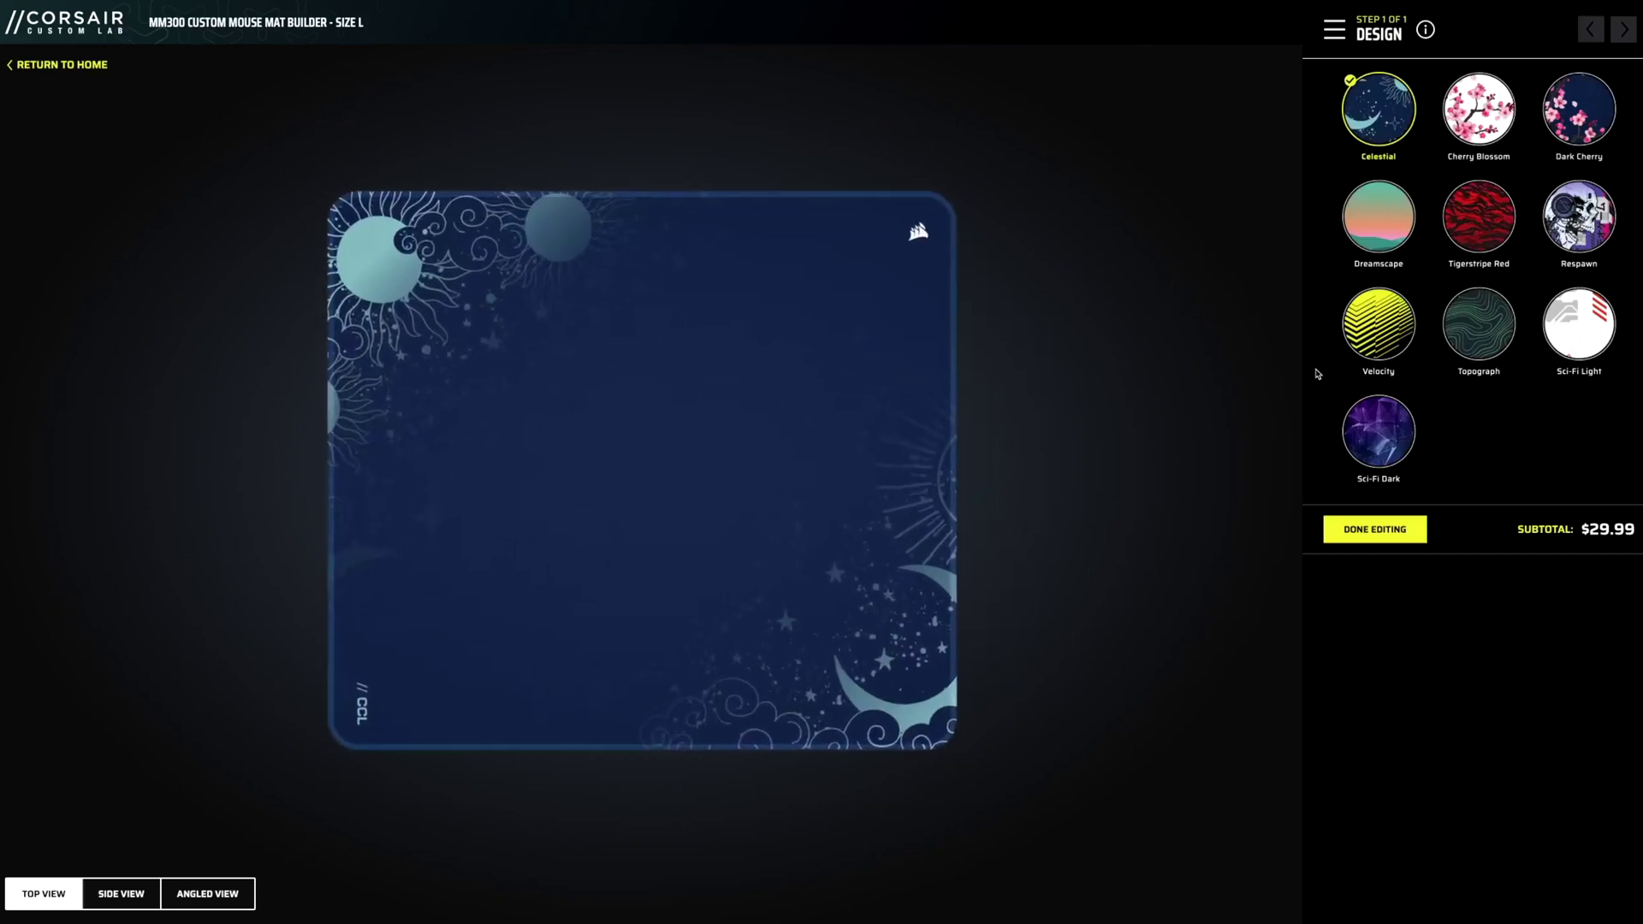
- Preview Sci-Fi Dark, Velocity, Sci-Fi Light, Respawn and Cherry Blossom, settling on Tigerstripe Red for the mat
{"action": "left_click", "coordinate": [1479, 242]}
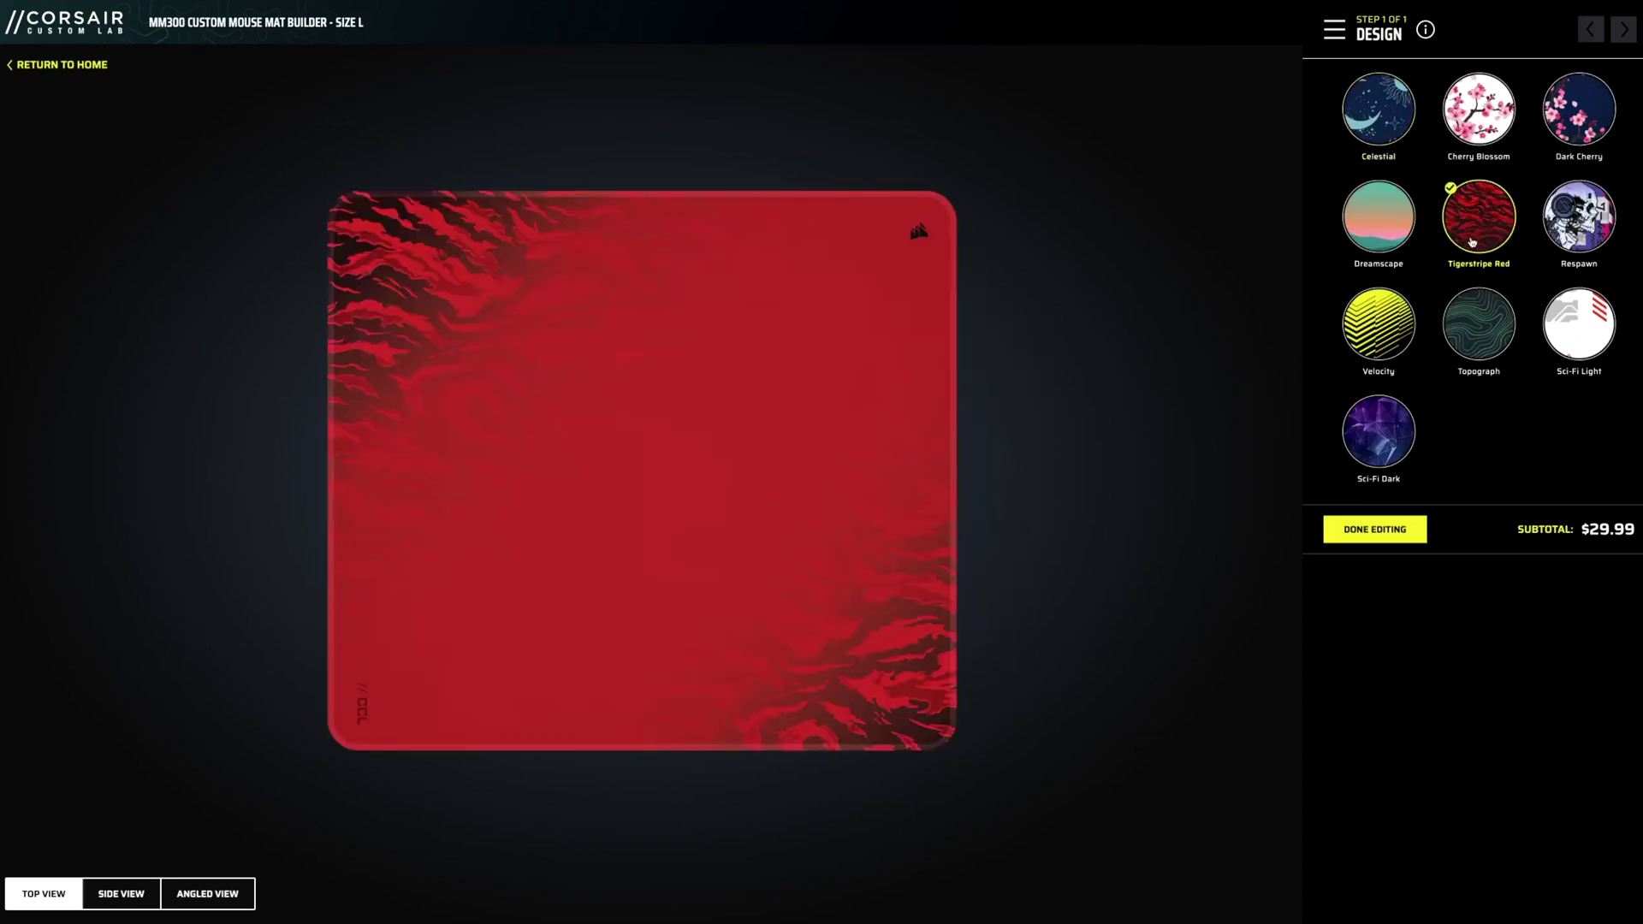
{"action": "left_click", "coordinate": [1352, 444]}
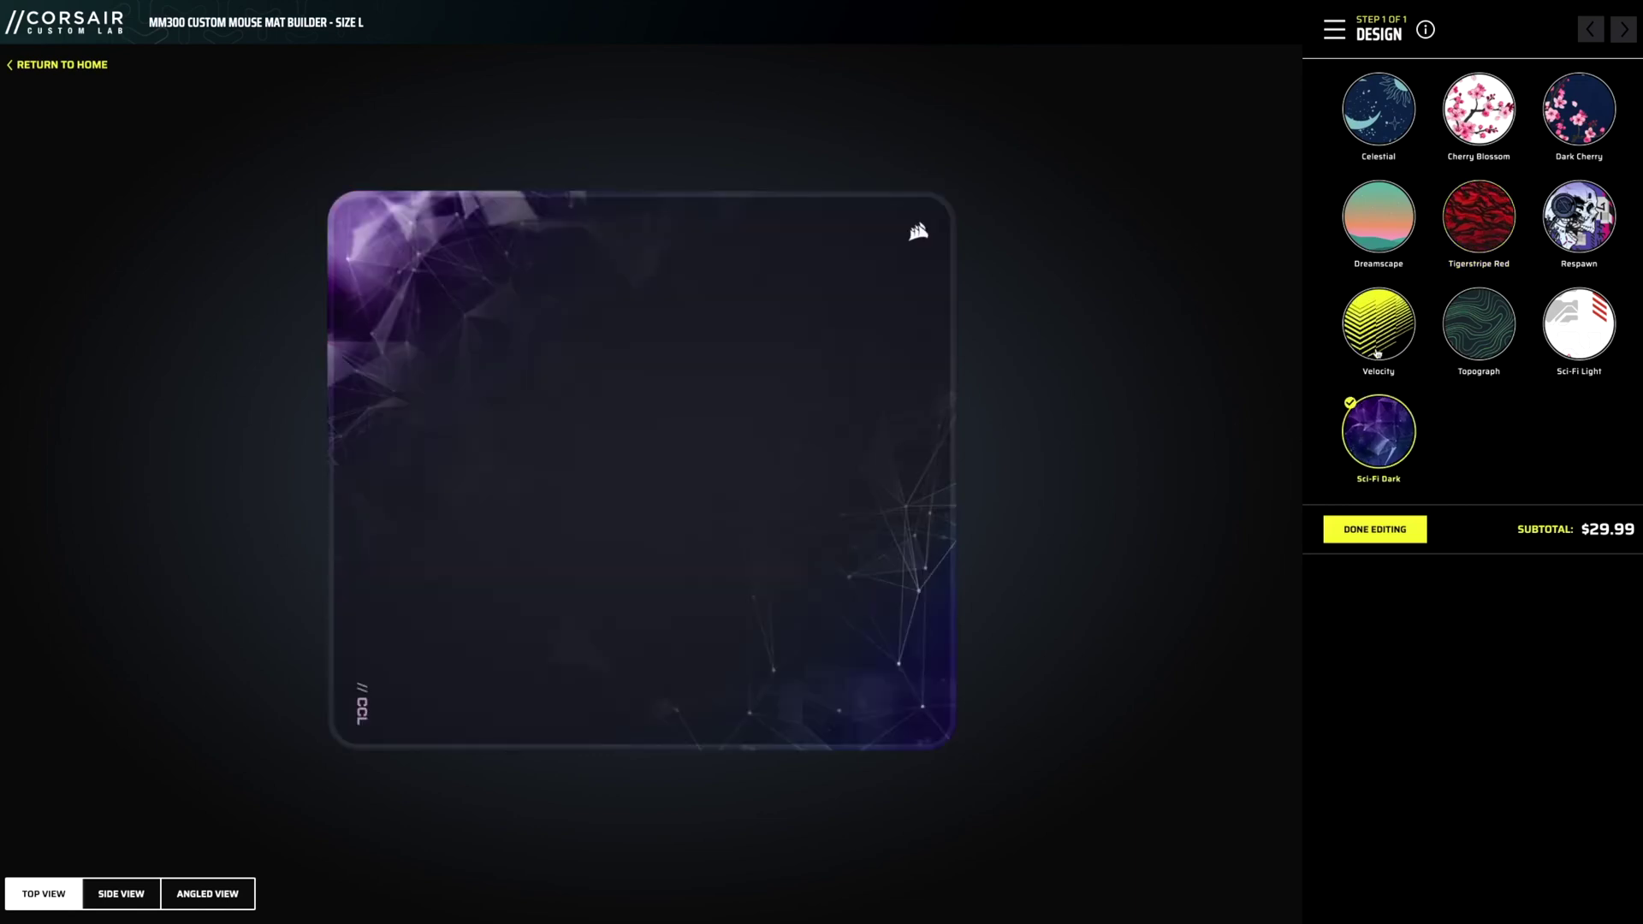
{"action": "left_click", "coordinate": [1374, 330]}
{"action": "left_click", "coordinate": [1566, 333]}
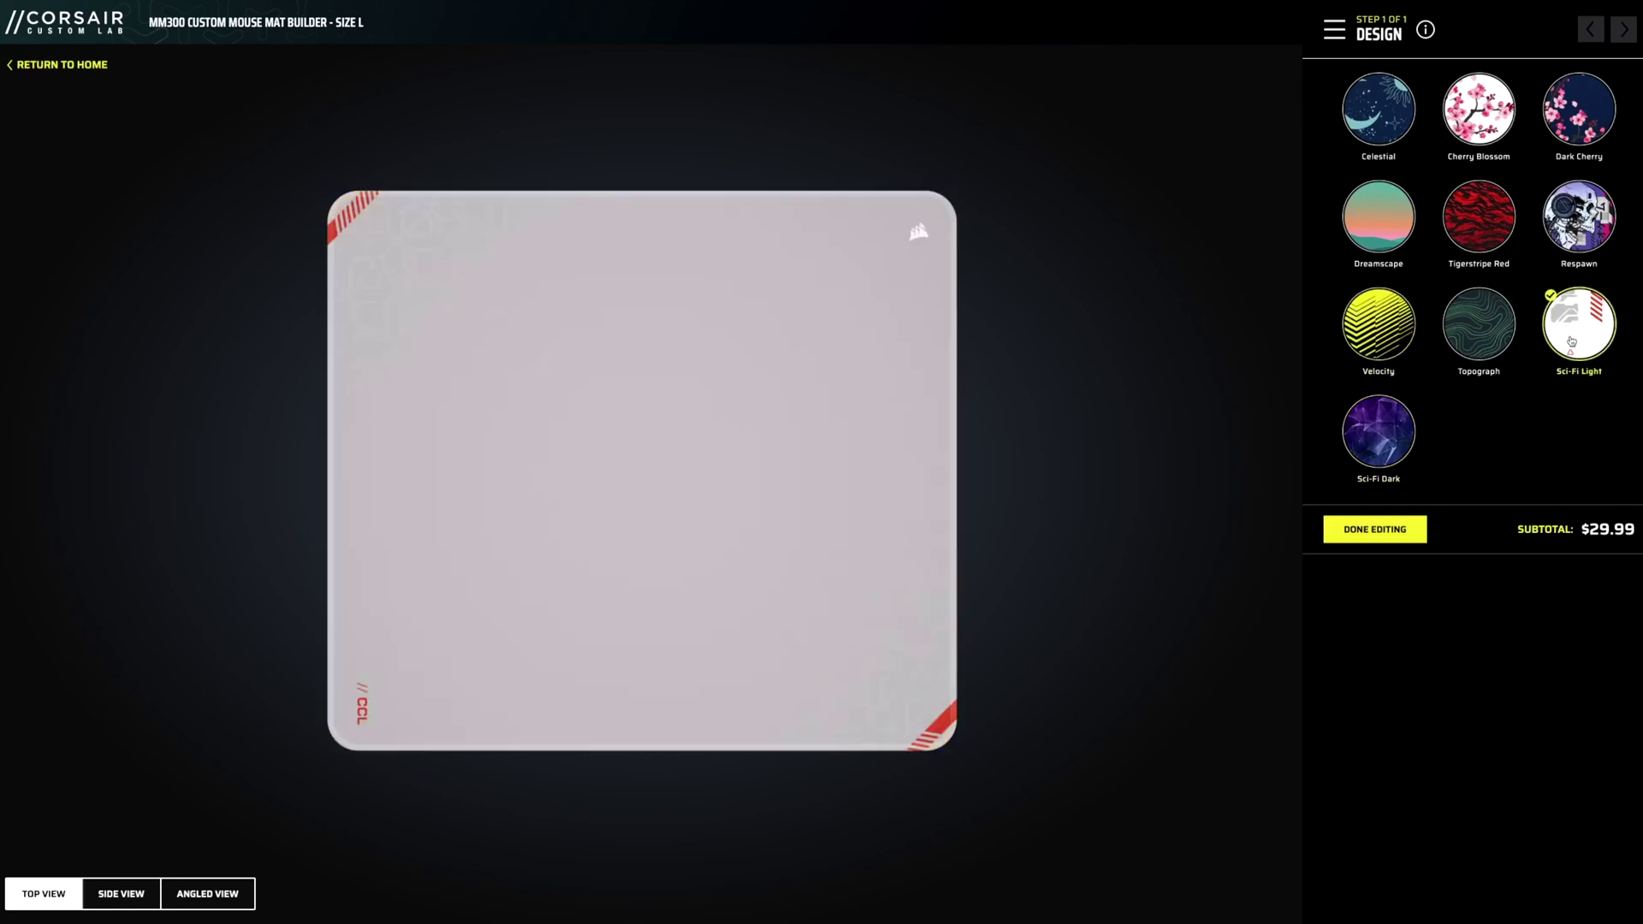
{"action": "left_click", "coordinate": [1560, 236]}
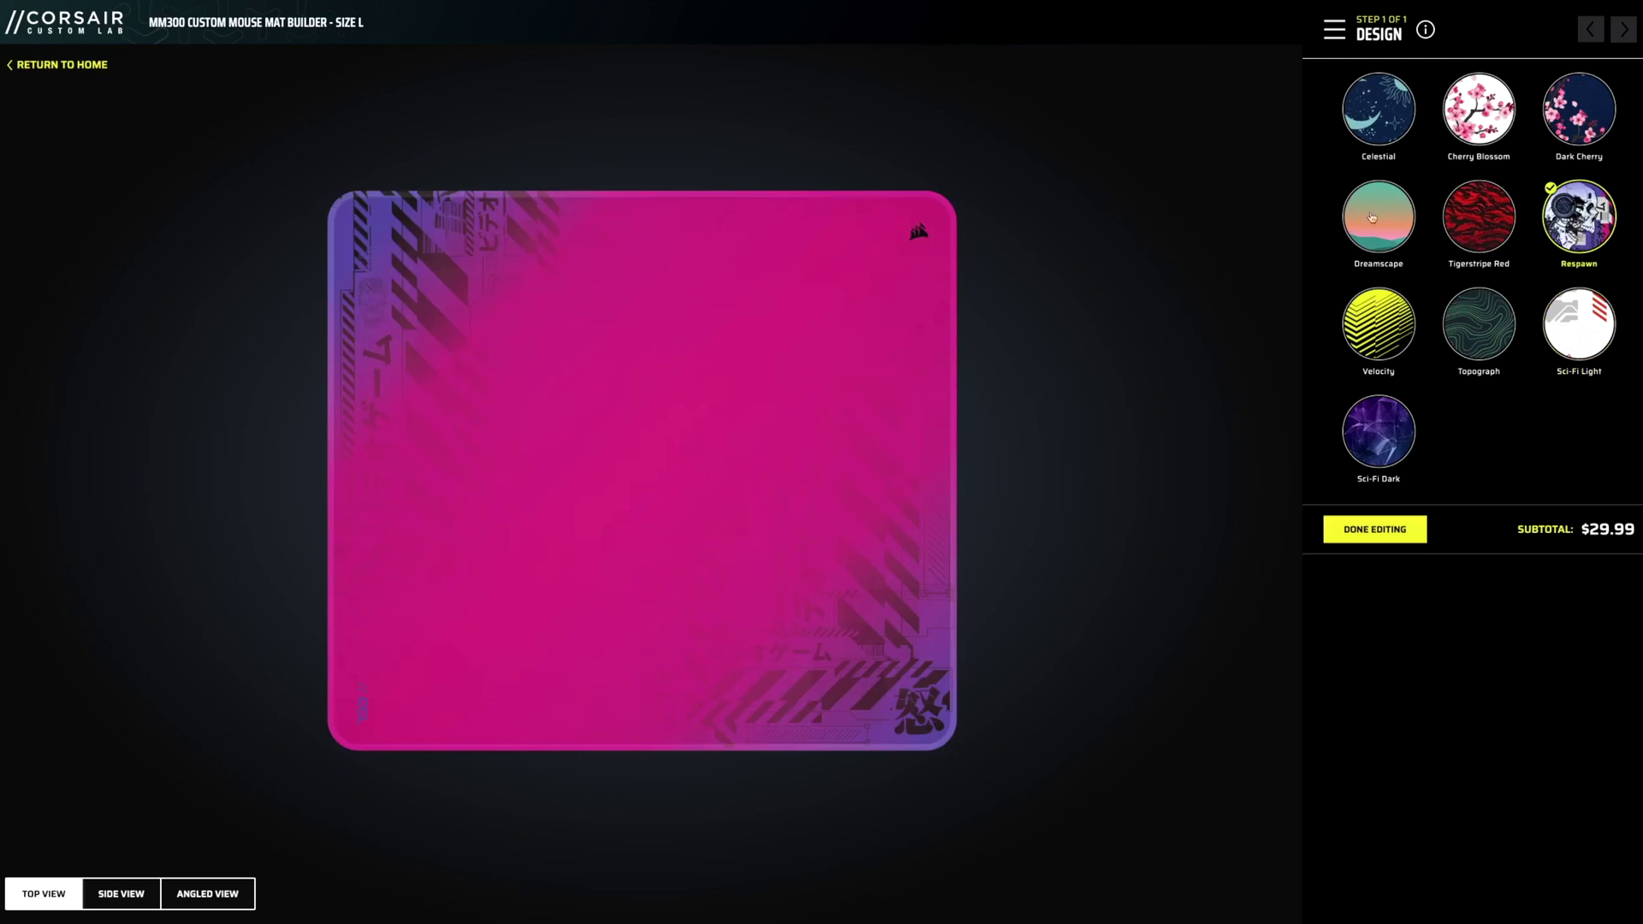
{"action": "left_click", "coordinate": [1466, 125]}
{"action": "left_click", "coordinate": [1467, 240]}
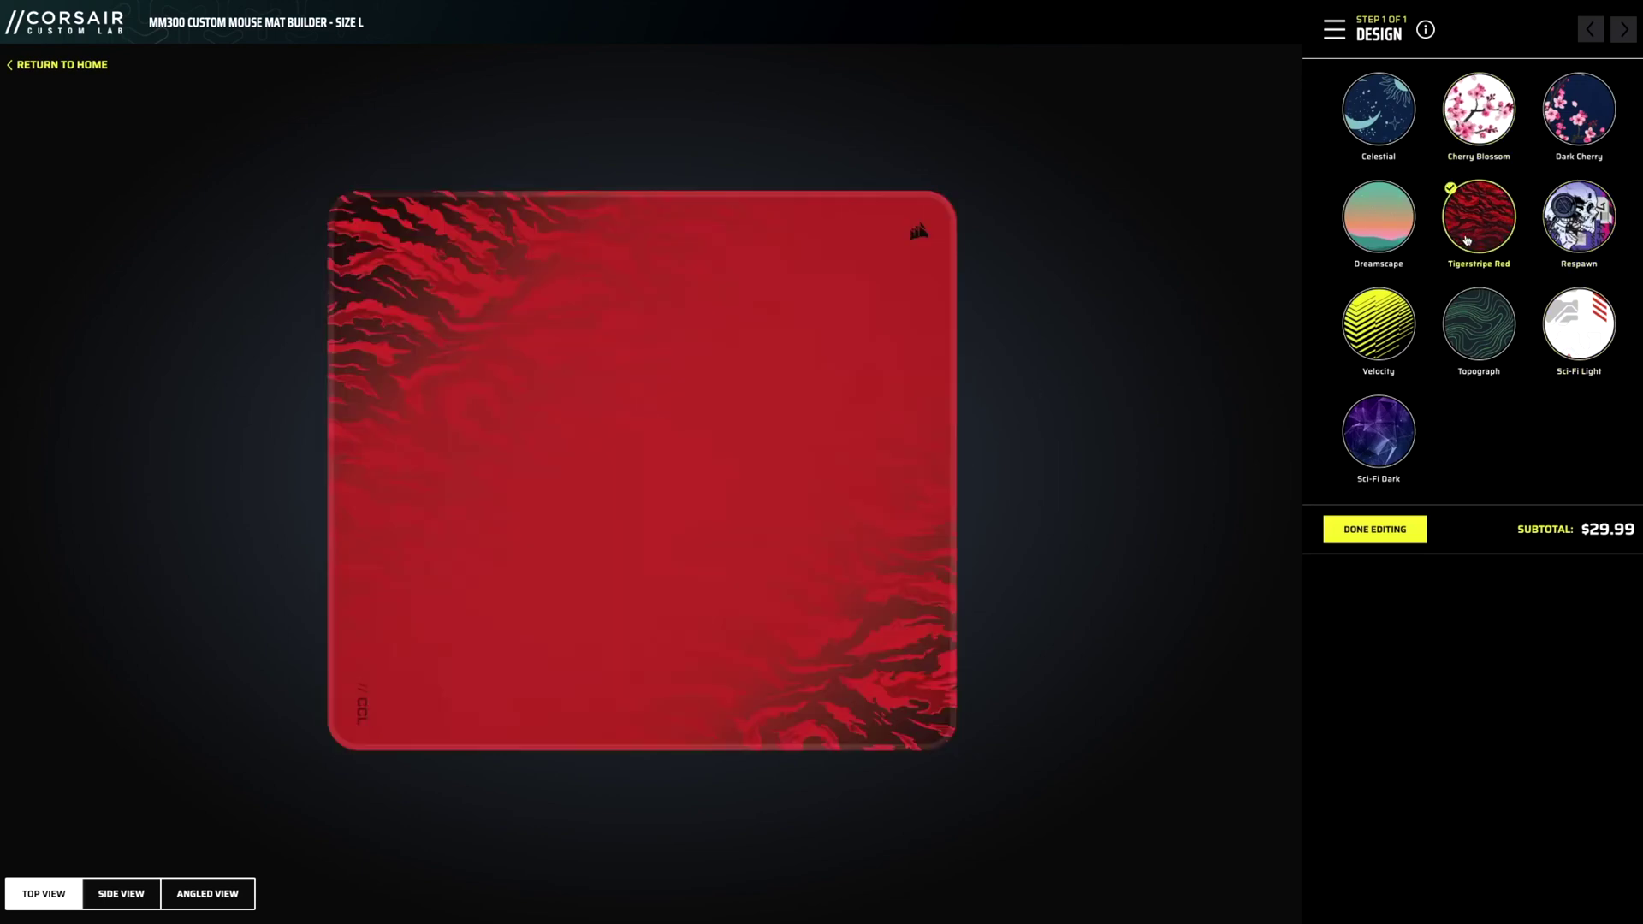
- Inspect the Tigerstripe Red mat's edge in side and angled views, then return to the top view
{"action": "left_click", "coordinate": [121, 897]}
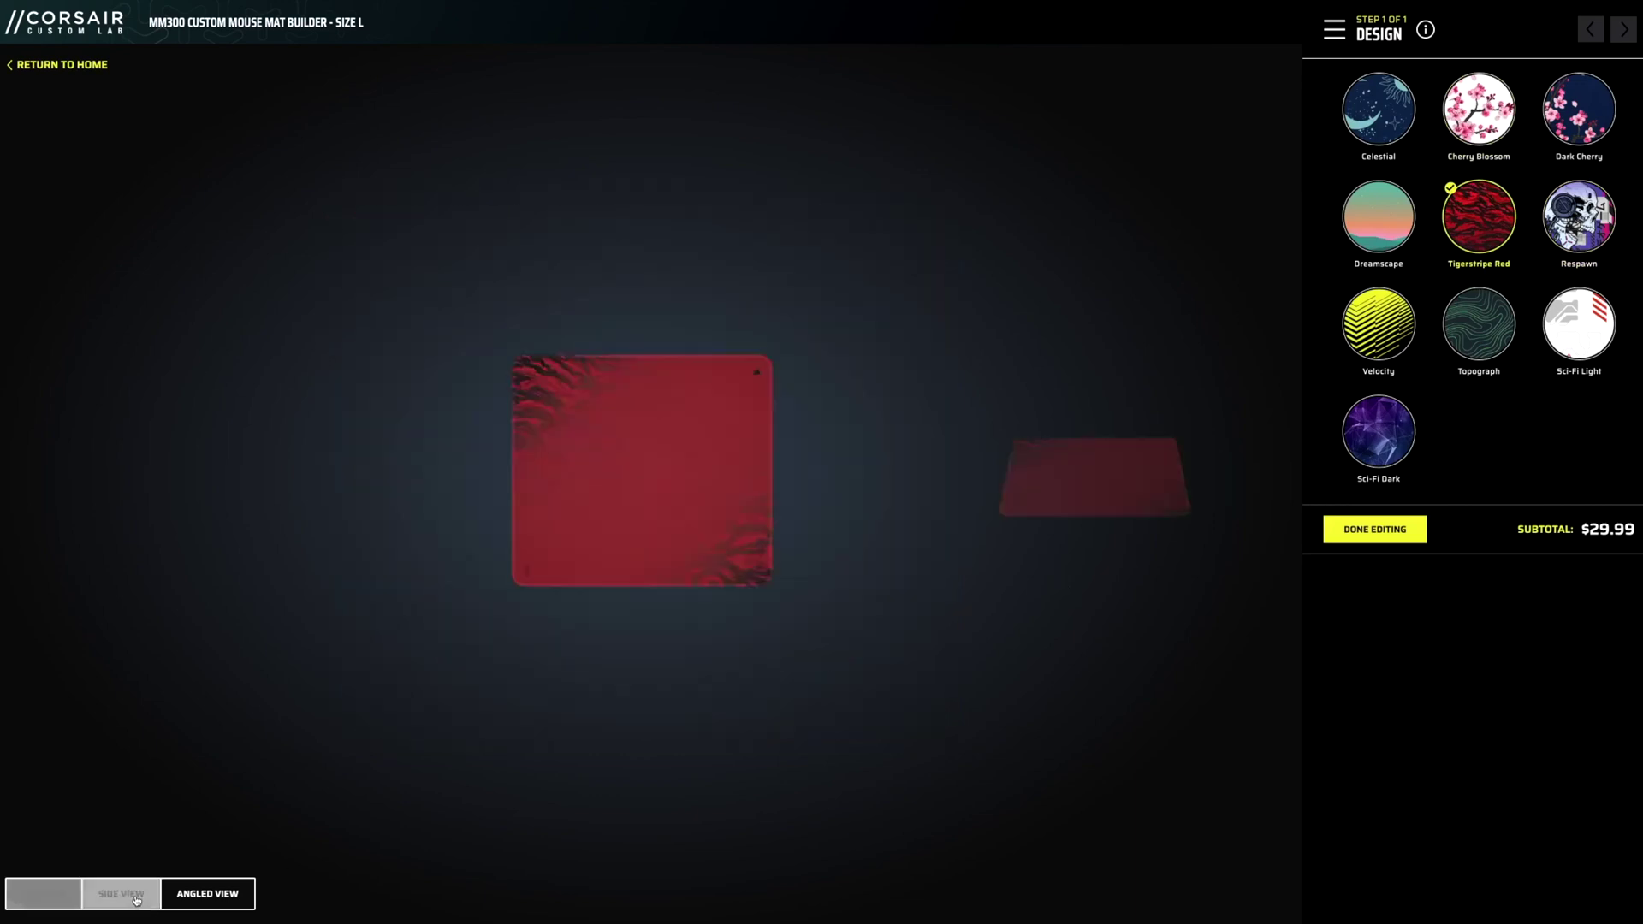
{"action": "left_click", "coordinate": [222, 900]}
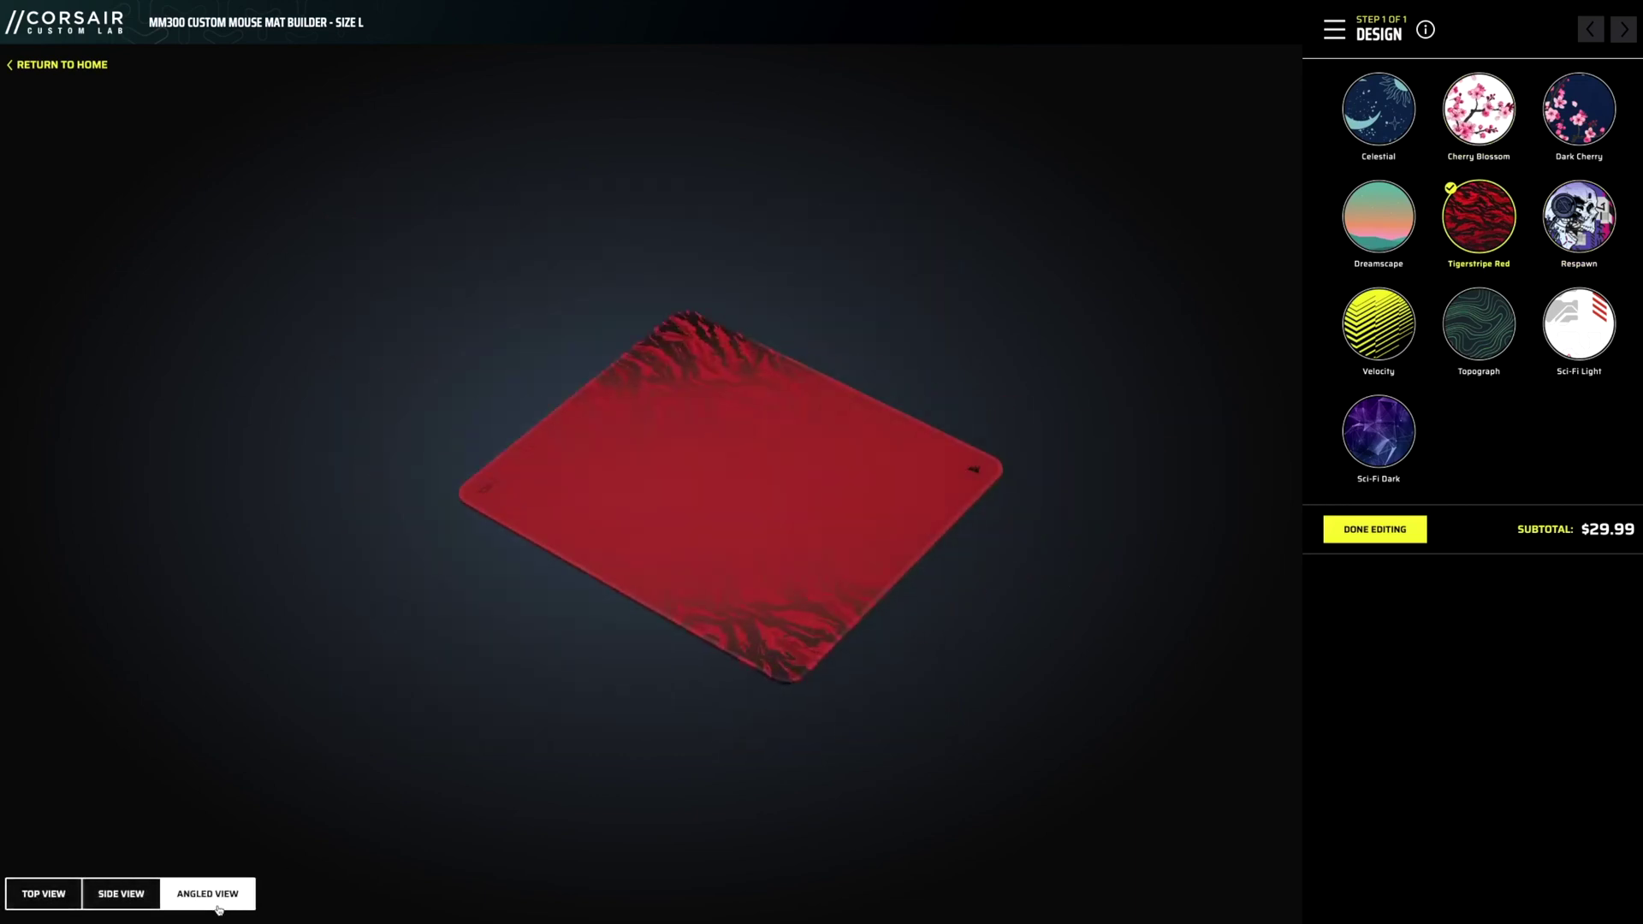
{"action": "left_click", "coordinate": [120, 895]}
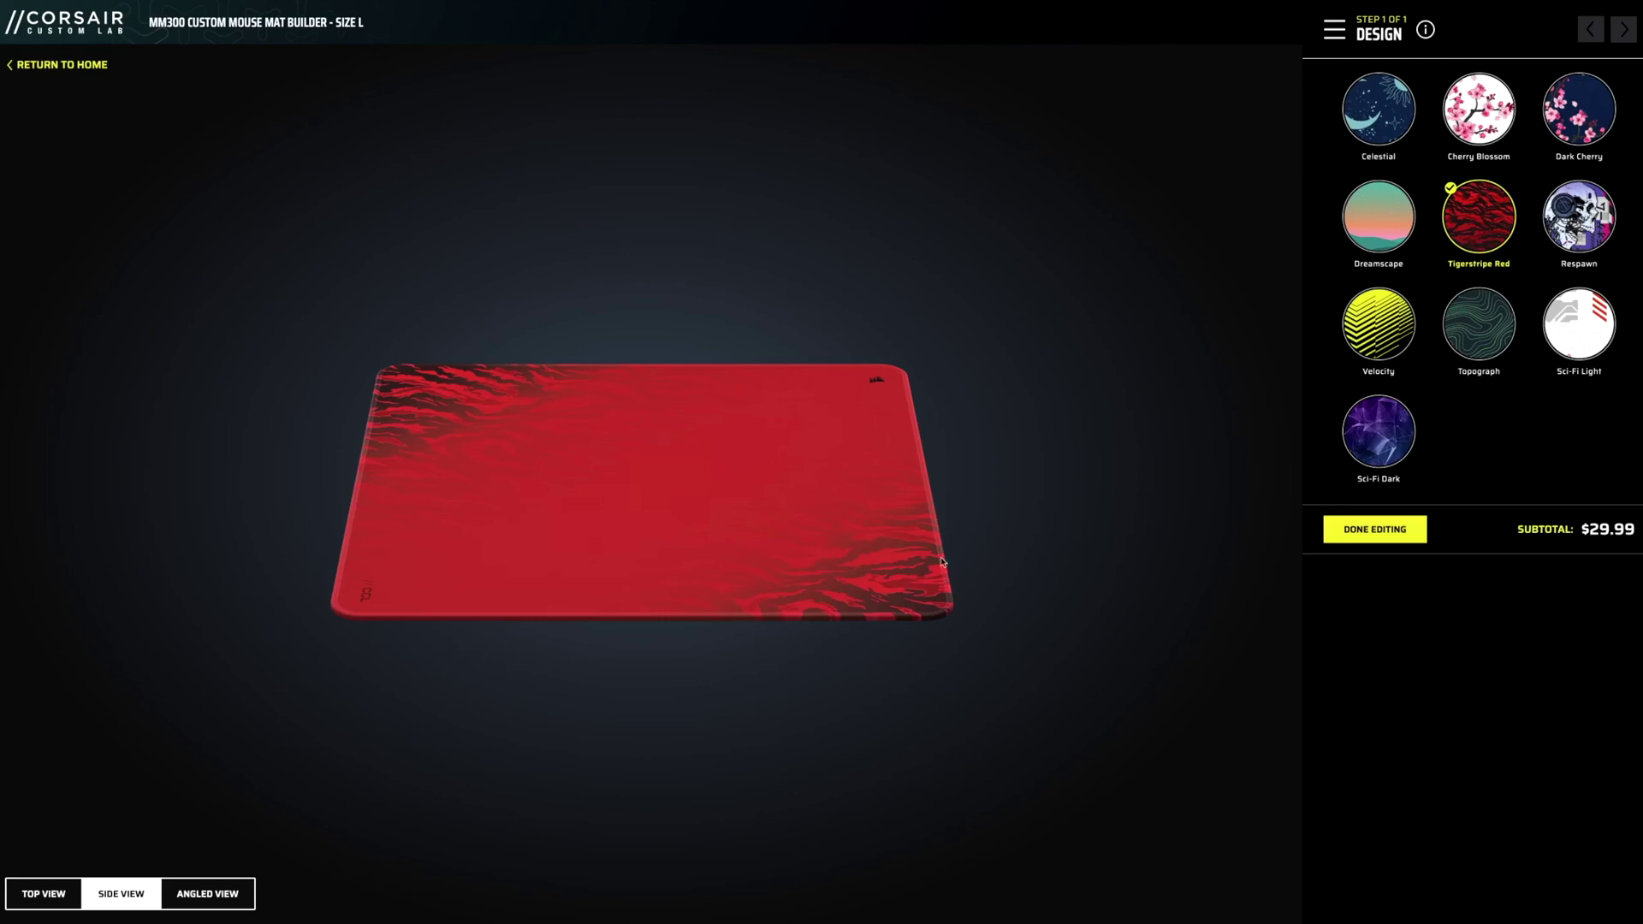
{"action": "left_click", "coordinate": [74, 882]}
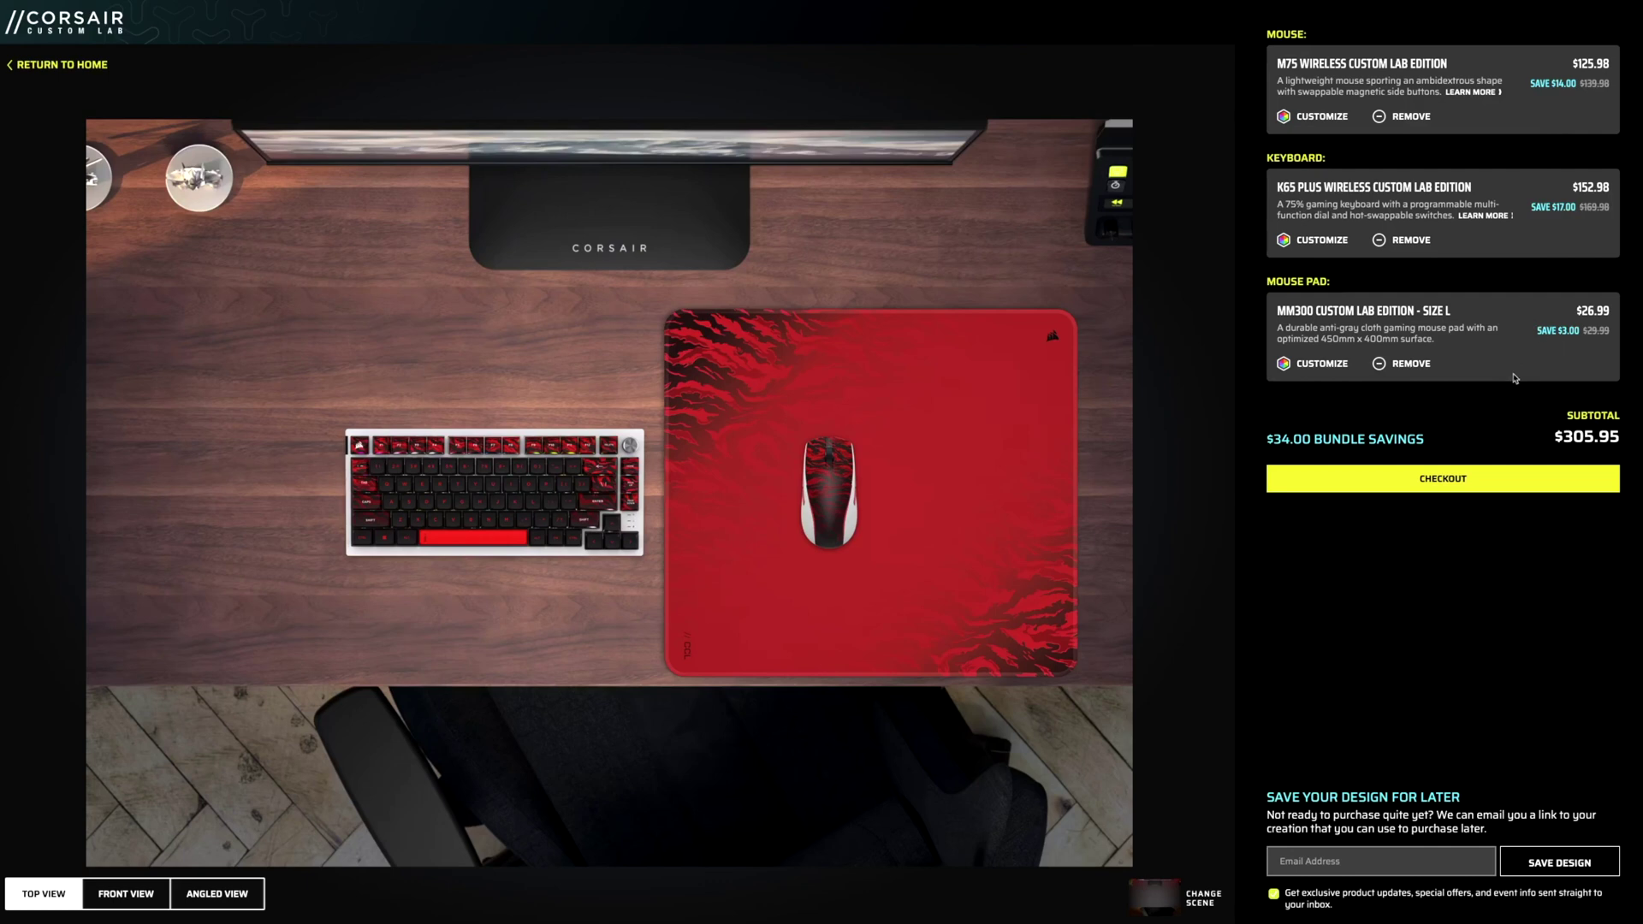
- Remove the Tigerstripe Red MM300 pad, leaving keyboard and mouse at $278.96
{"action": "left_click", "coordinate": [1380, 365]}
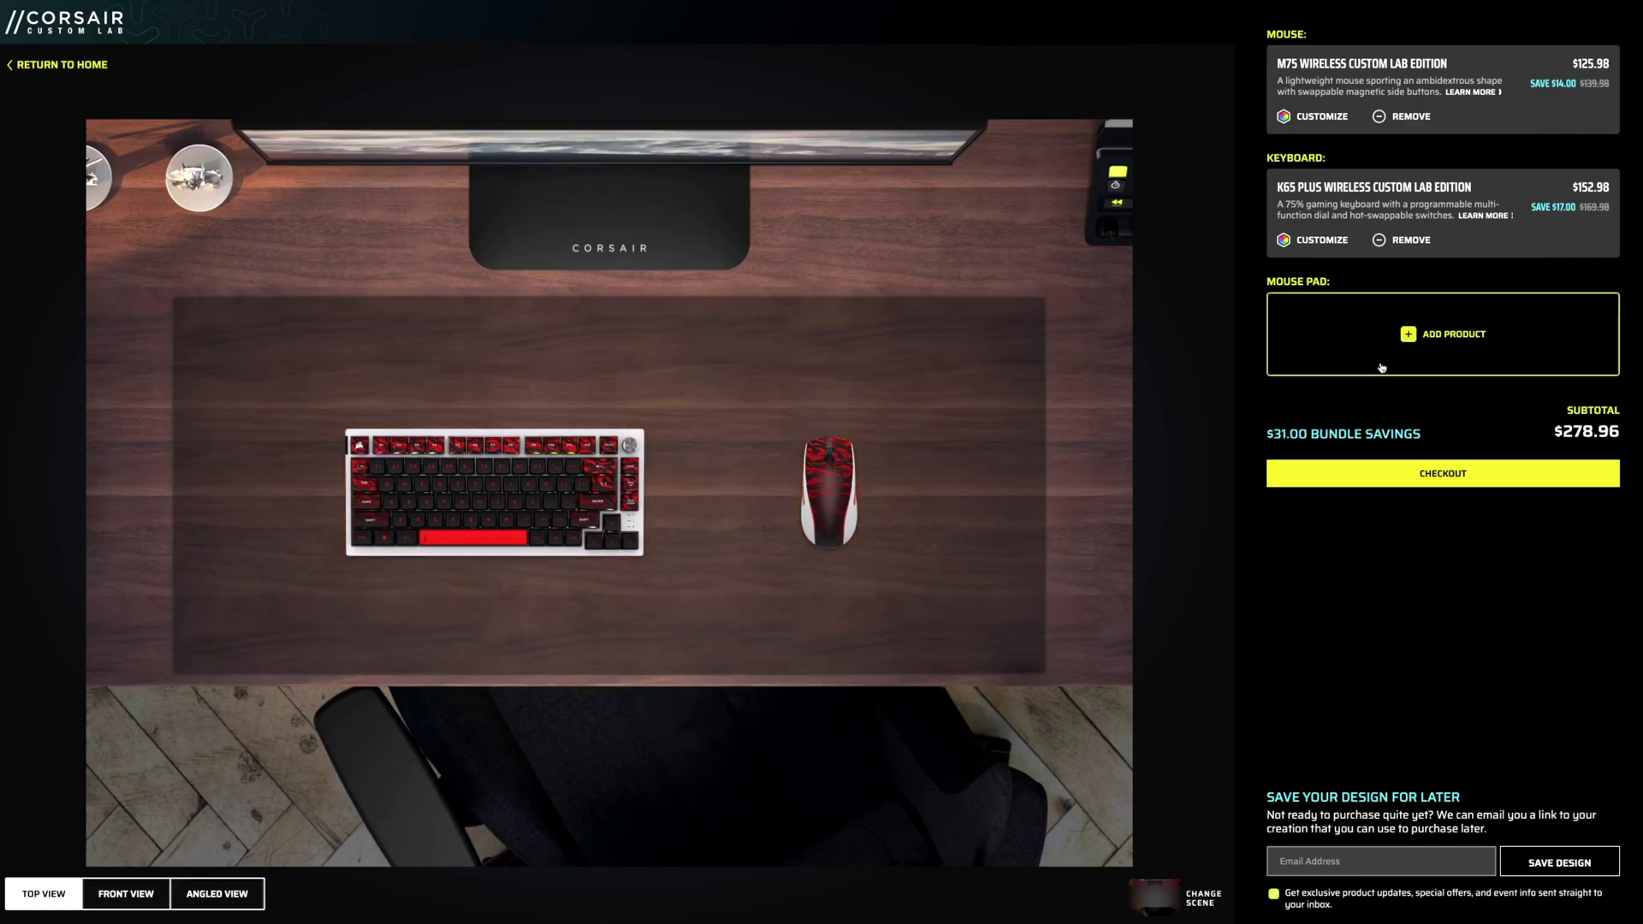